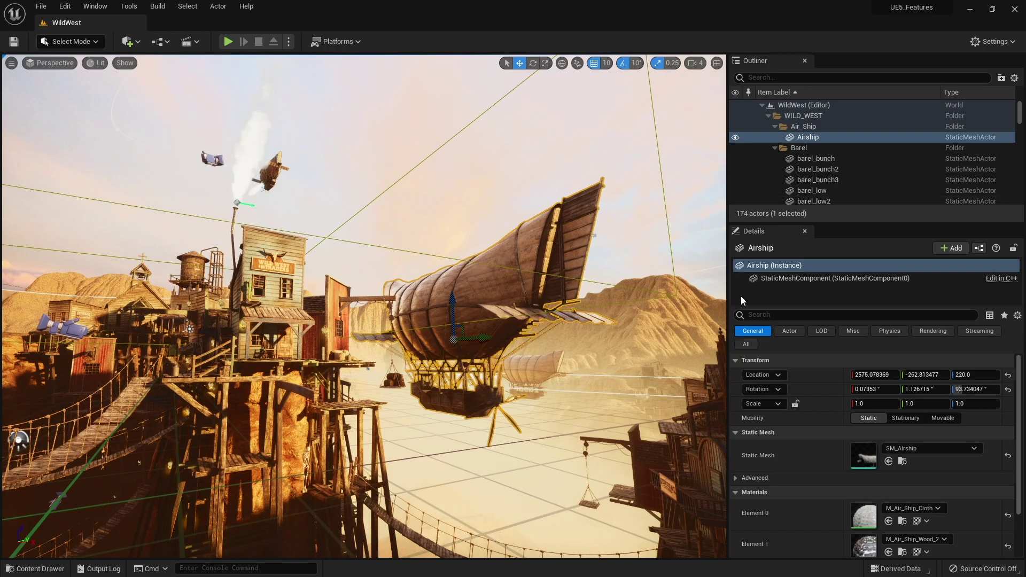
Convert the WildWest level from the Wild_West/Maps folder to World Partition with the In Place option enabled
right_drag(660, 369, 569, 382)
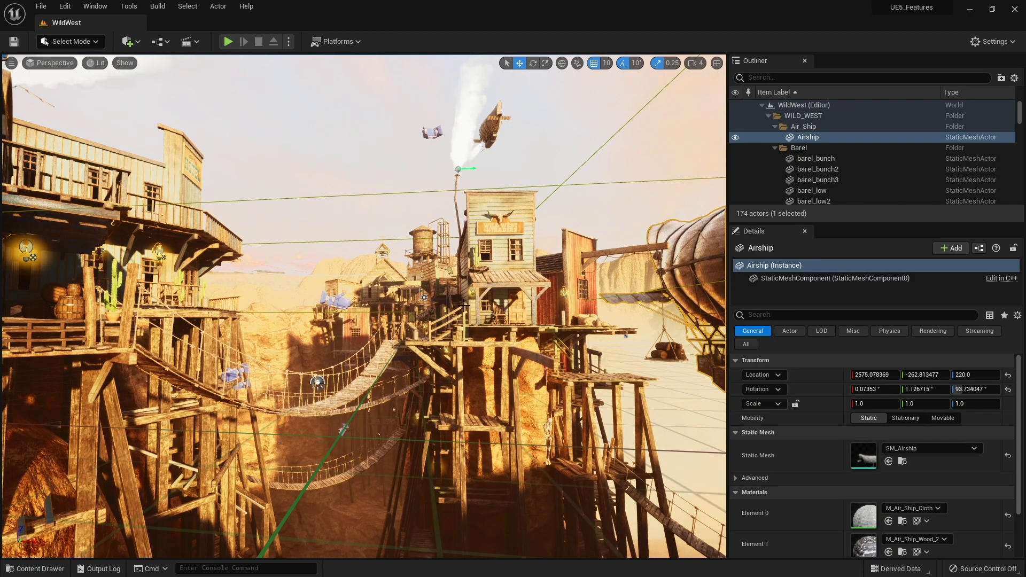
click(129, 7)
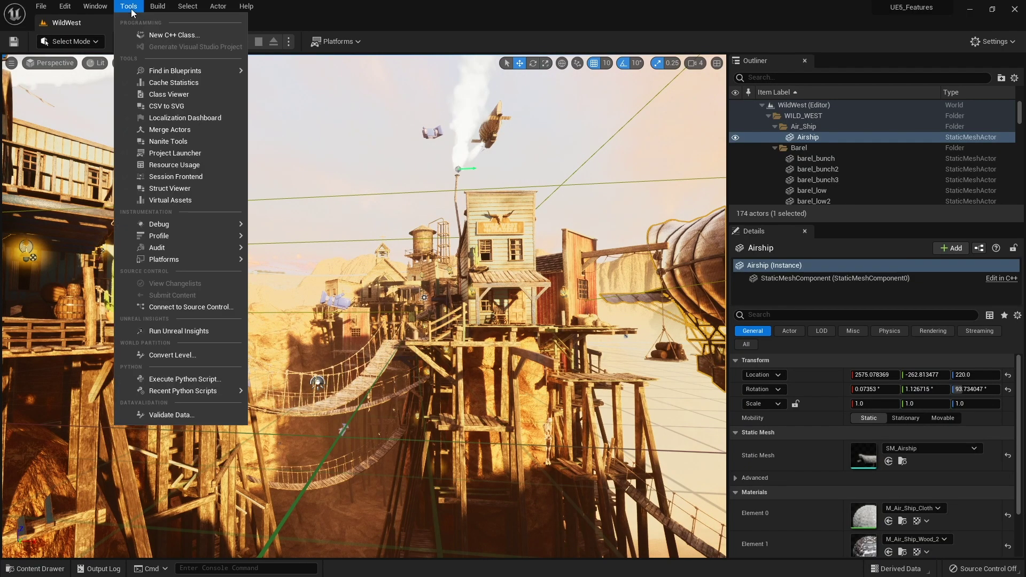
click(171, 355)
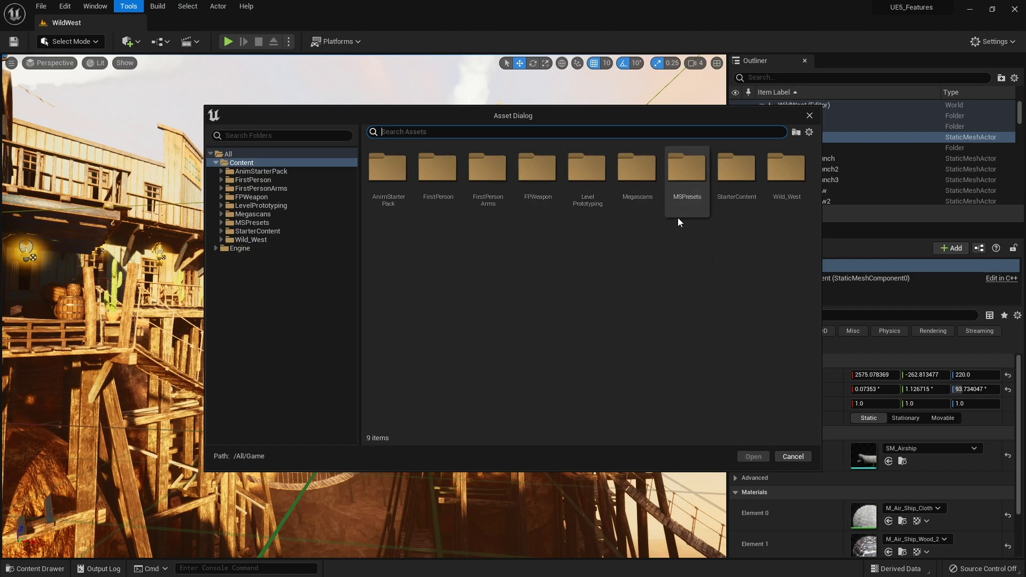
double_click(787, 206)
double_click(444, 179)
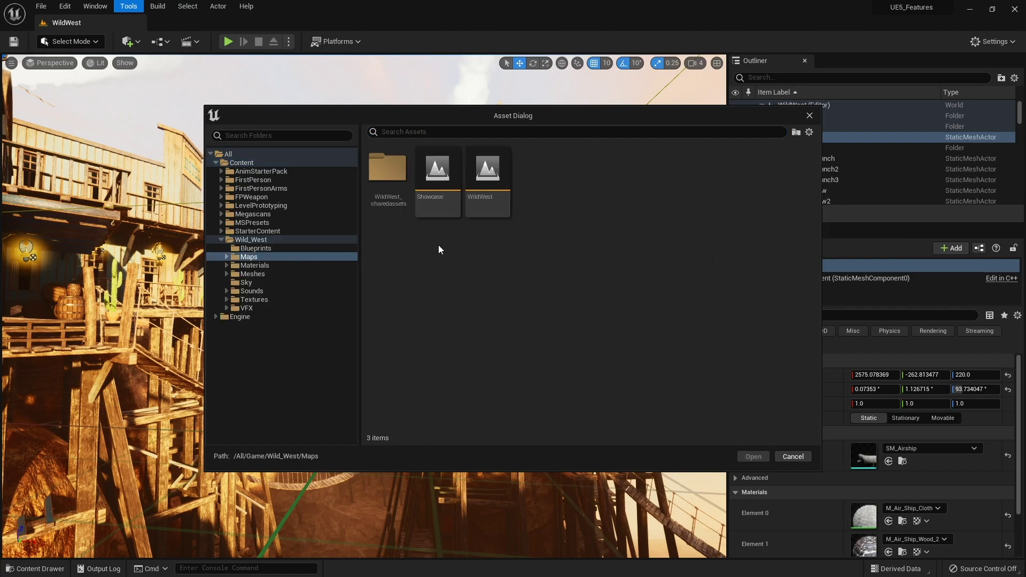
click(502, 174)
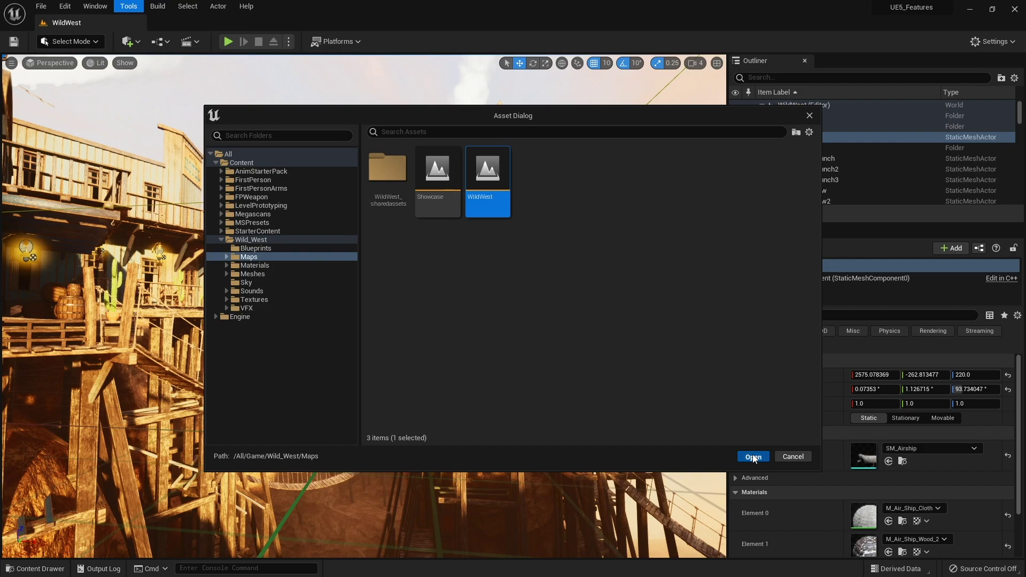
click(751, 455)
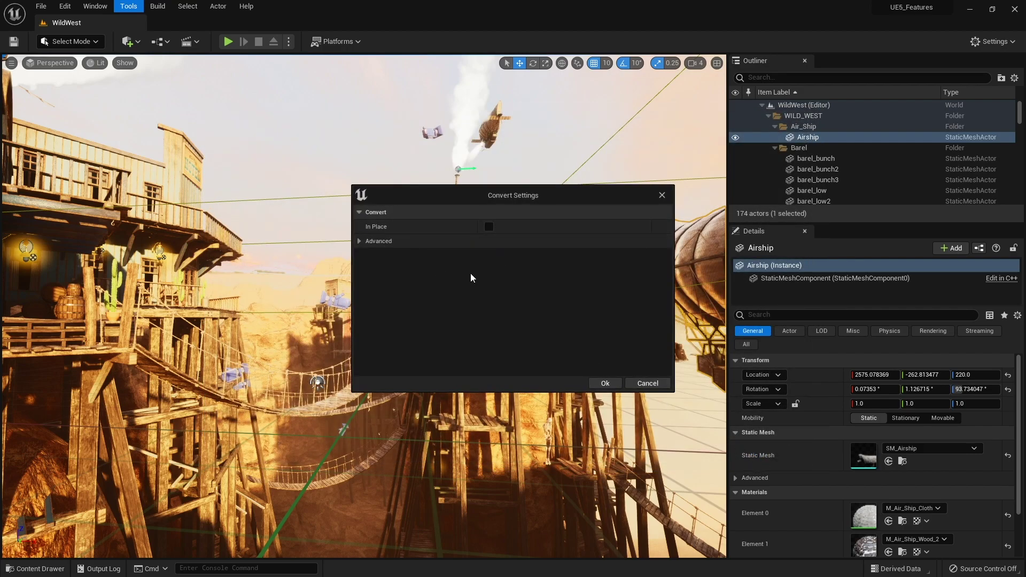
click(488, 228)
click(604, 384)
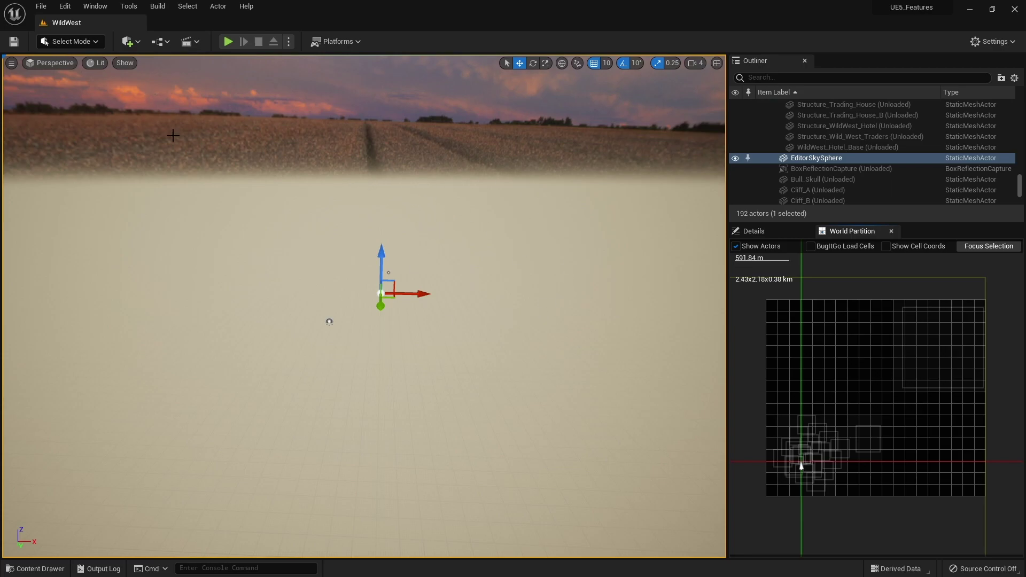
Load the World Partition cells that cover the cluster of town actors around the map's origin
right_drag(487, 260, 502, 282)
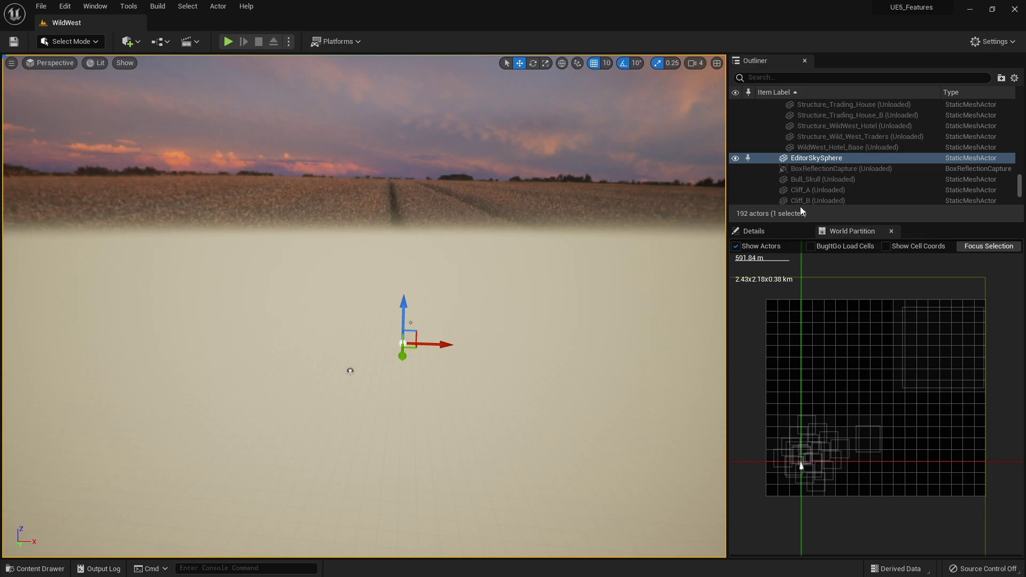
click(104, 9)
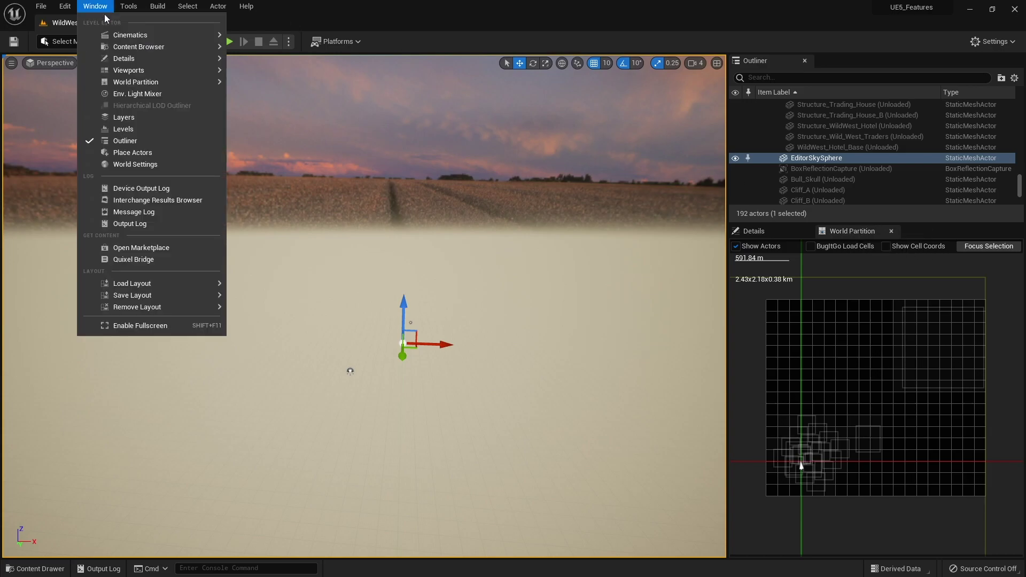
mouse_move(160, 81)
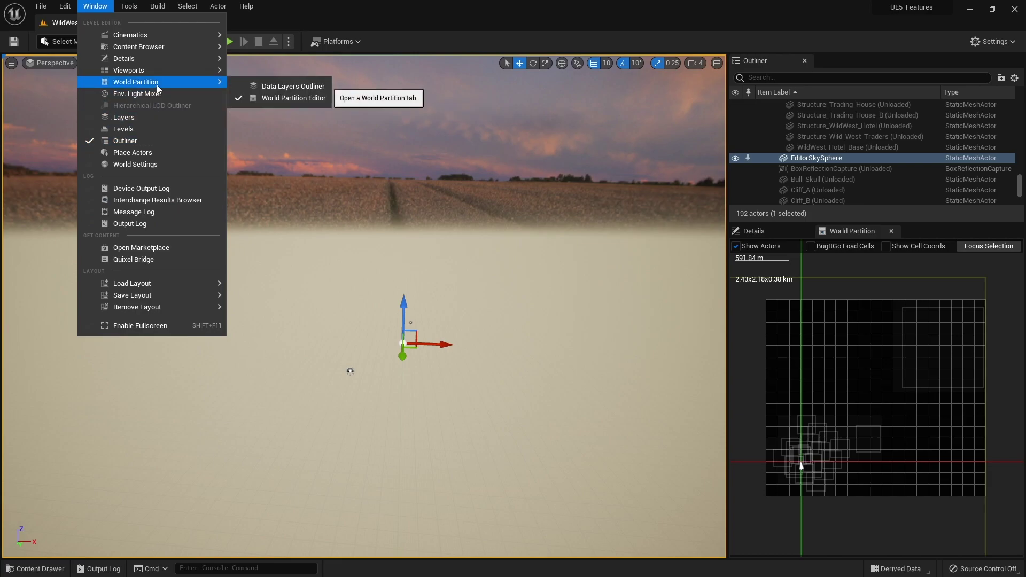
click(801, 523)
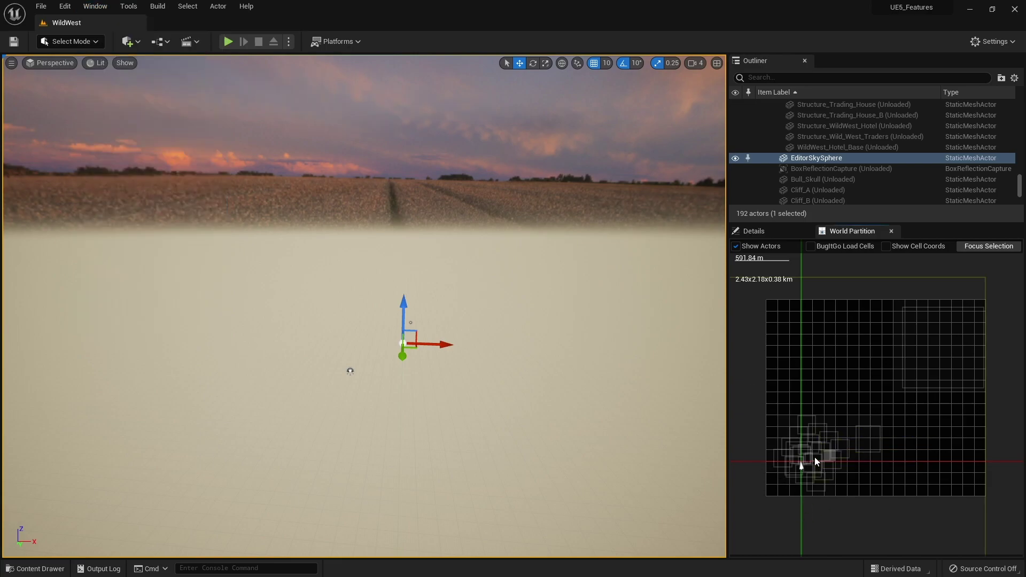
drag(892, 413, 760, 512)
right_click(823, 448)
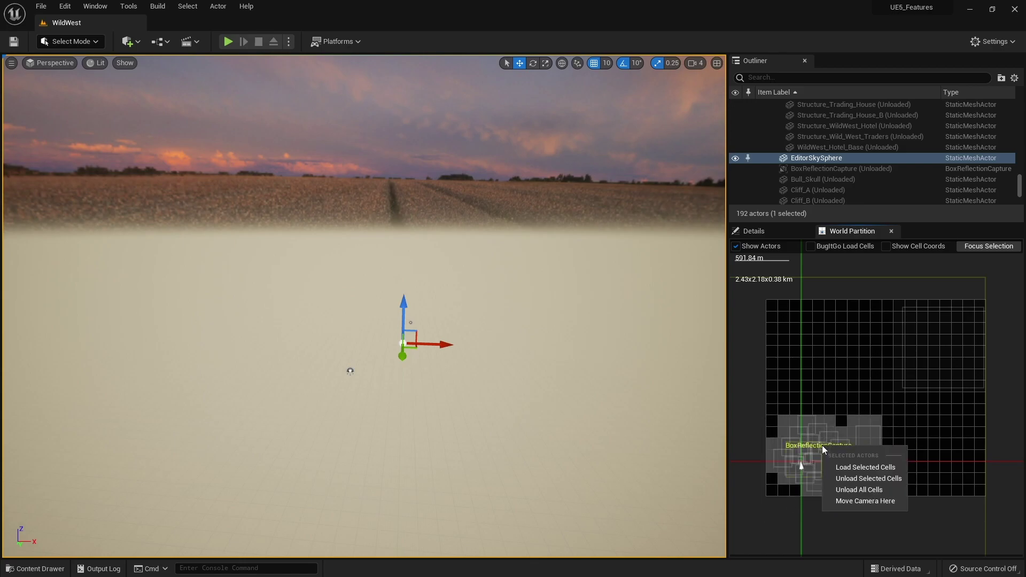
click(855, 467)
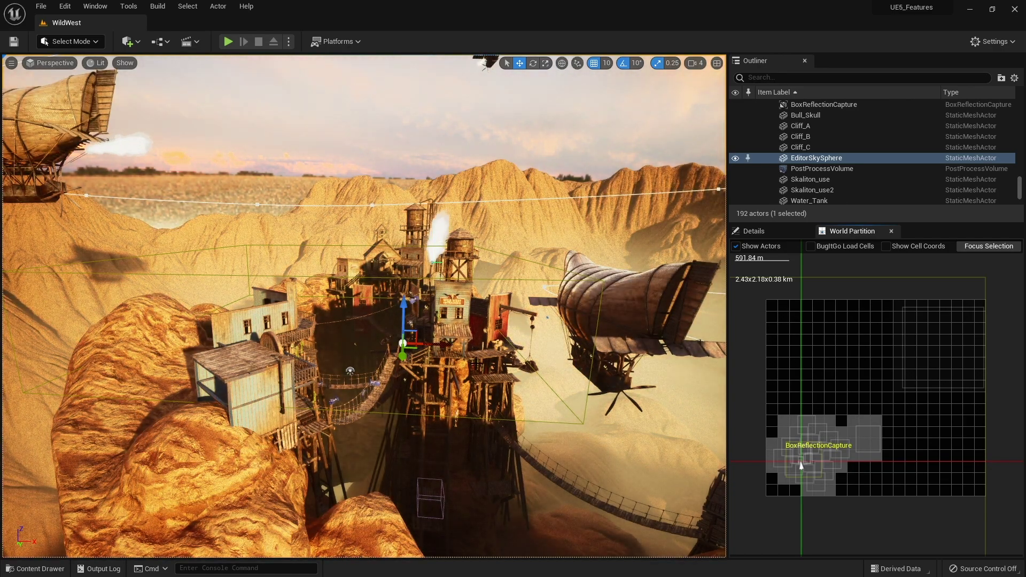
click(761, 514)
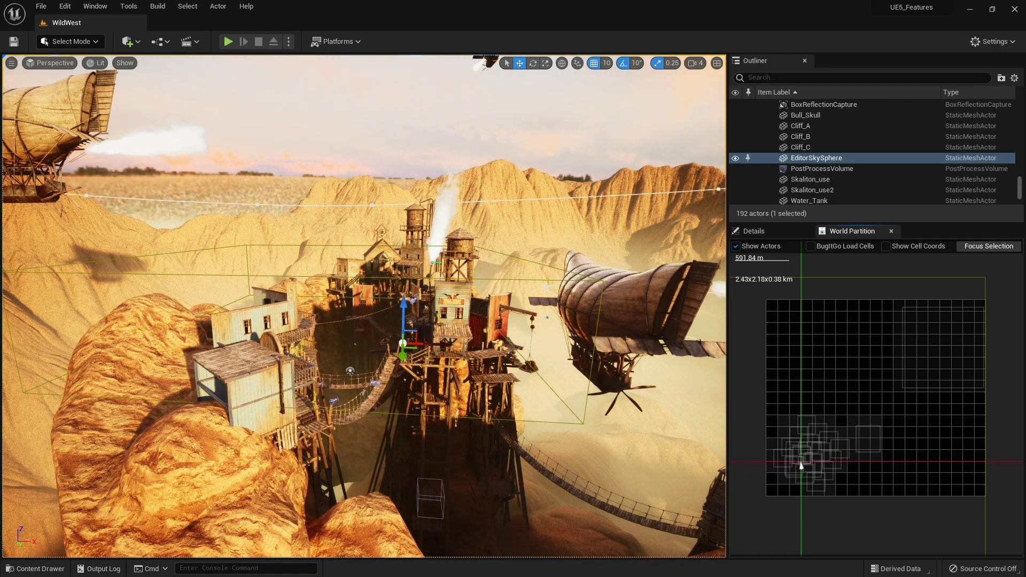
Open the Levels window to check its availability in the World Partition level, and close it again
right_drag(552, 415, 622, 447)
key(w)
right_drag(548, 446, 431, 410)
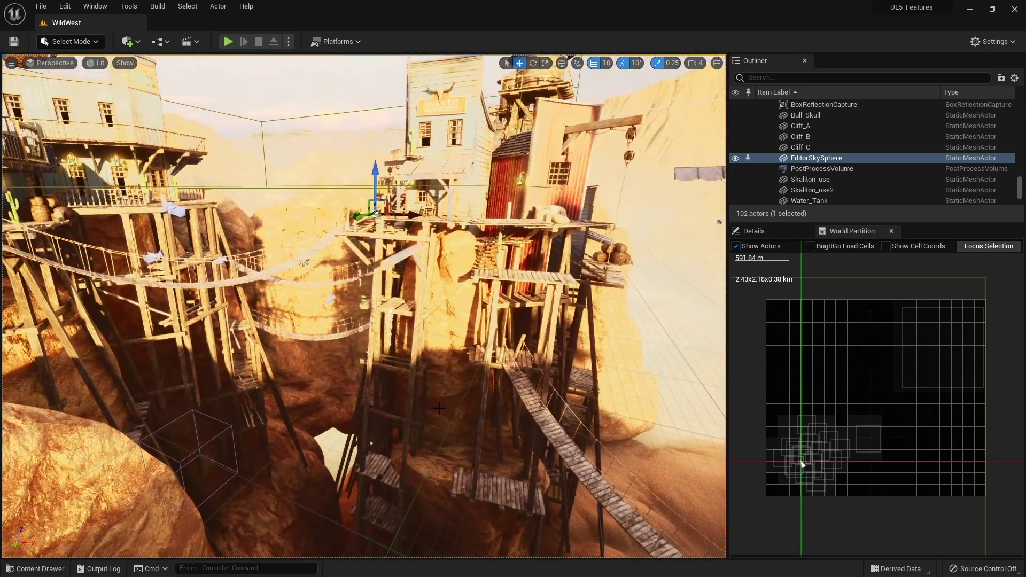
click(95, 6)
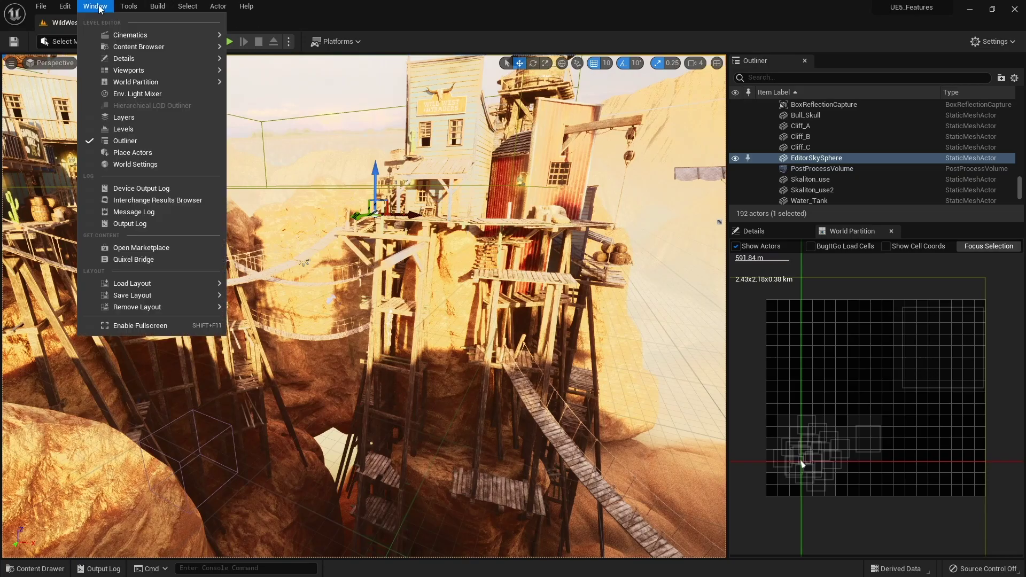
click(124, 129)
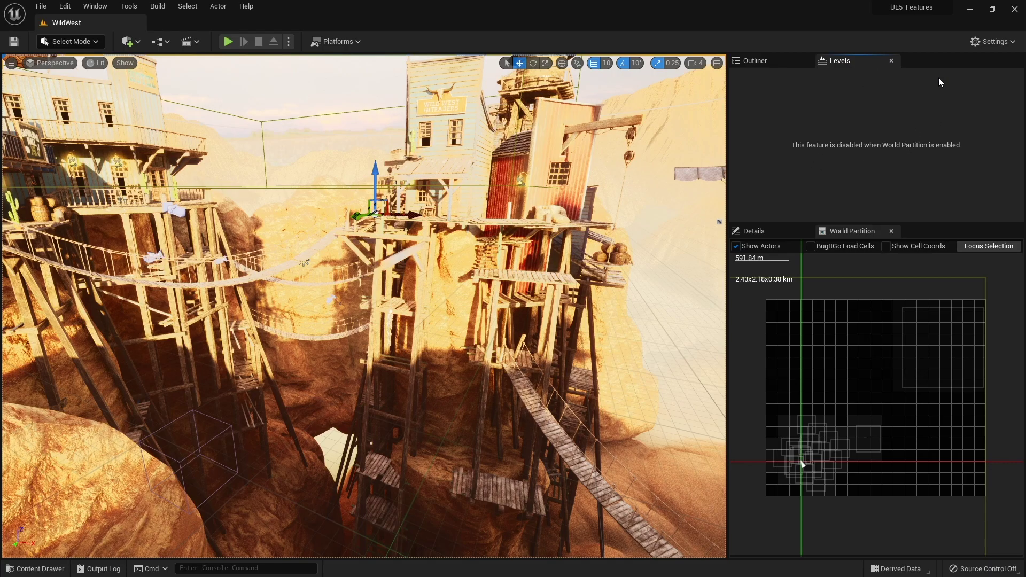
click(890, 61)
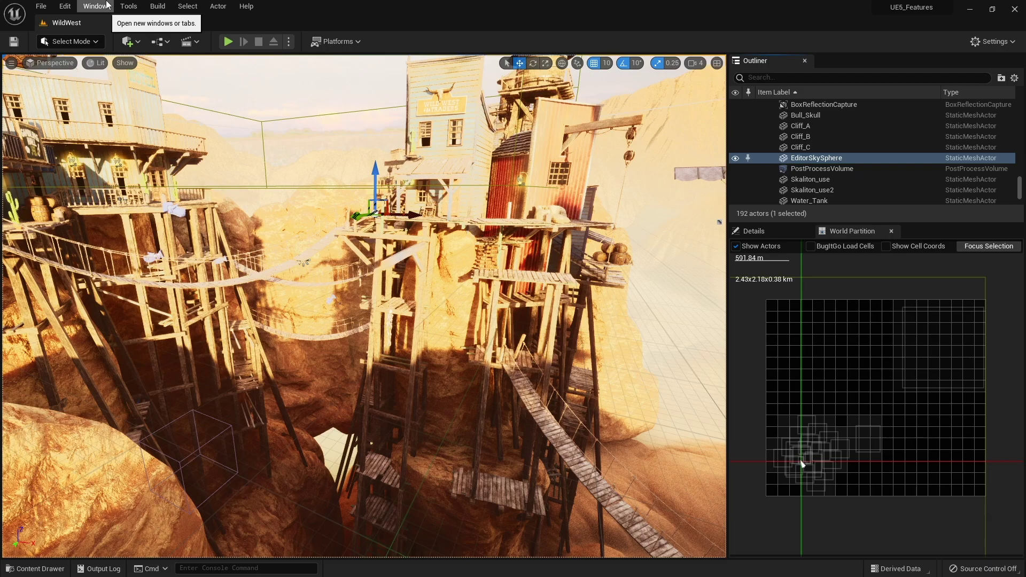
Open the Data Layers Outliner for the World Partition level
click(95, 6)
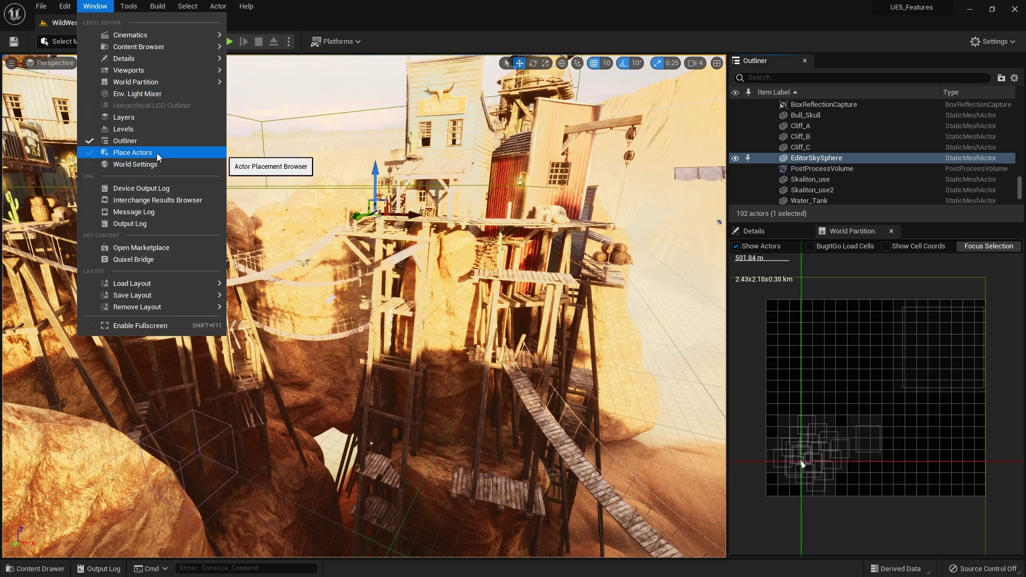
mouse_move(130, 83)
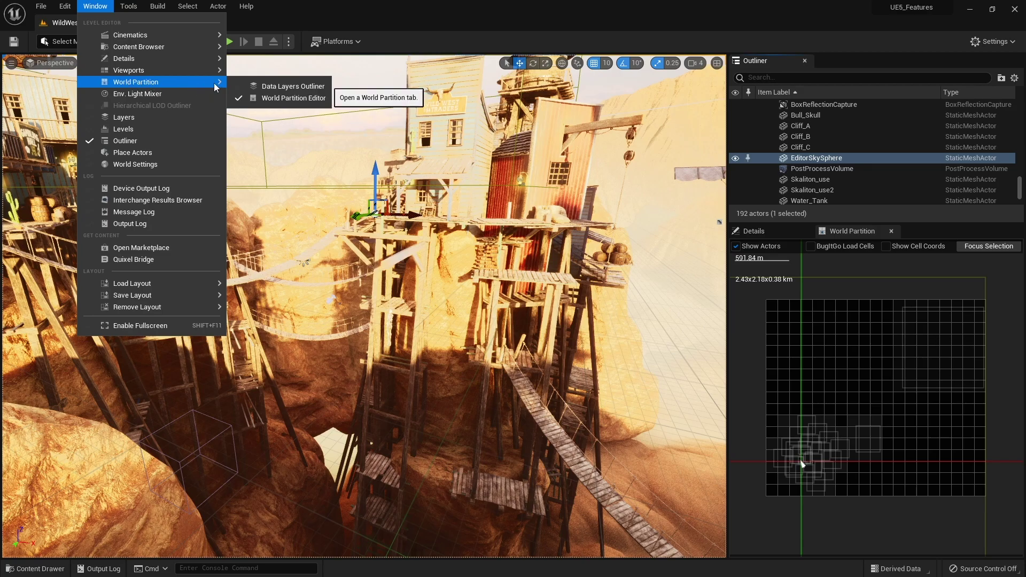
click(311, 86)
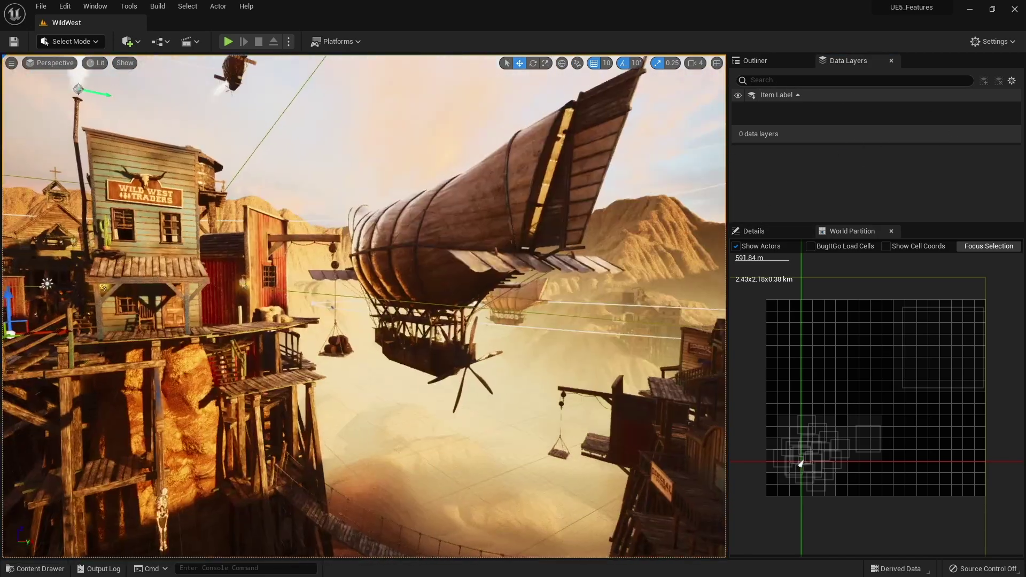
Select all four airships around the town and add them to a new data layer
right_drag(274, 290, 359, 290)
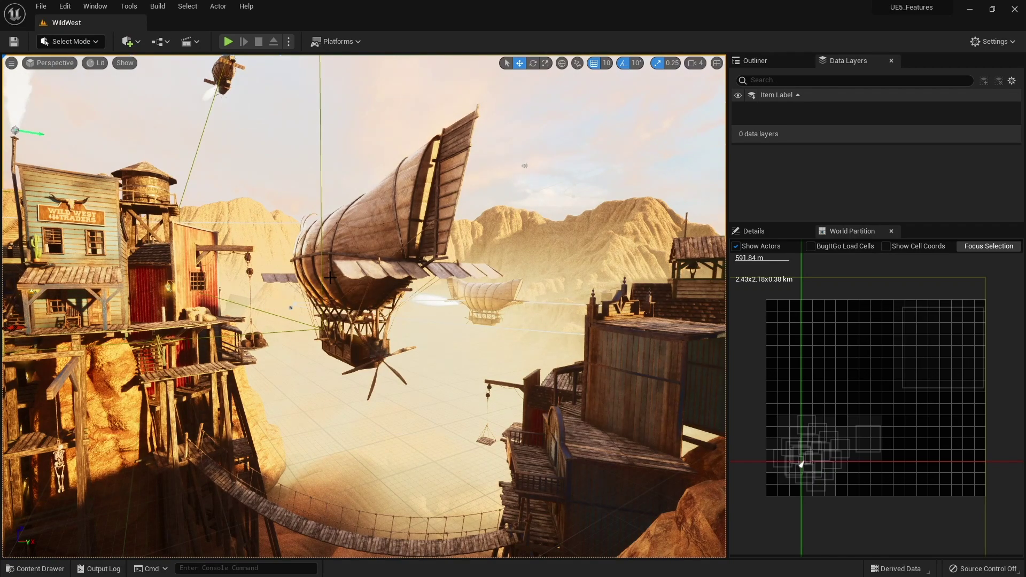
click(373, 253)
right_drag(410, 165, 365, 165)
ctrl+click(374, 88)
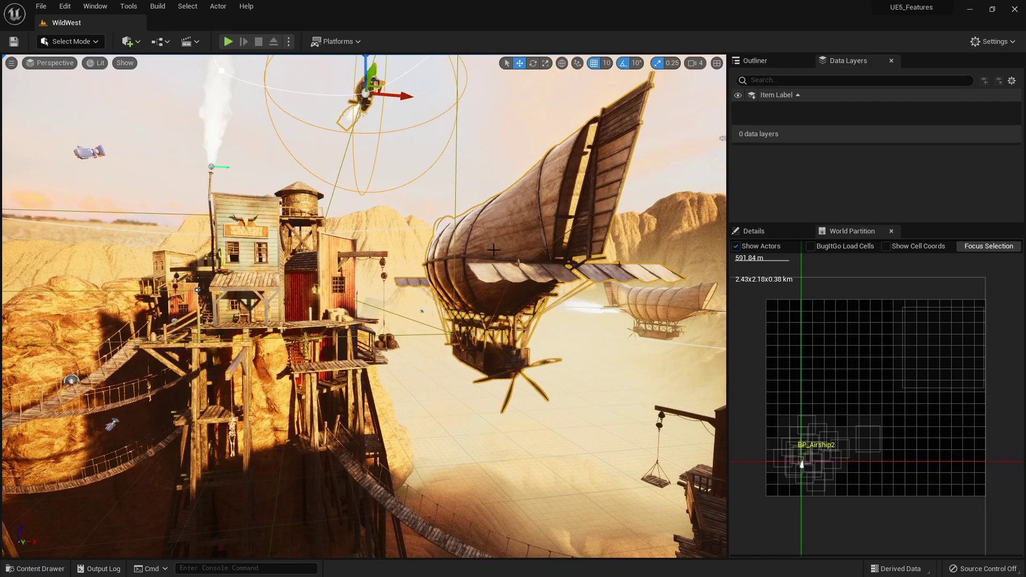
ctrl+click(645, 312)
right_drag(508, 348, 342, 342)
ctrl+click(500, 163)
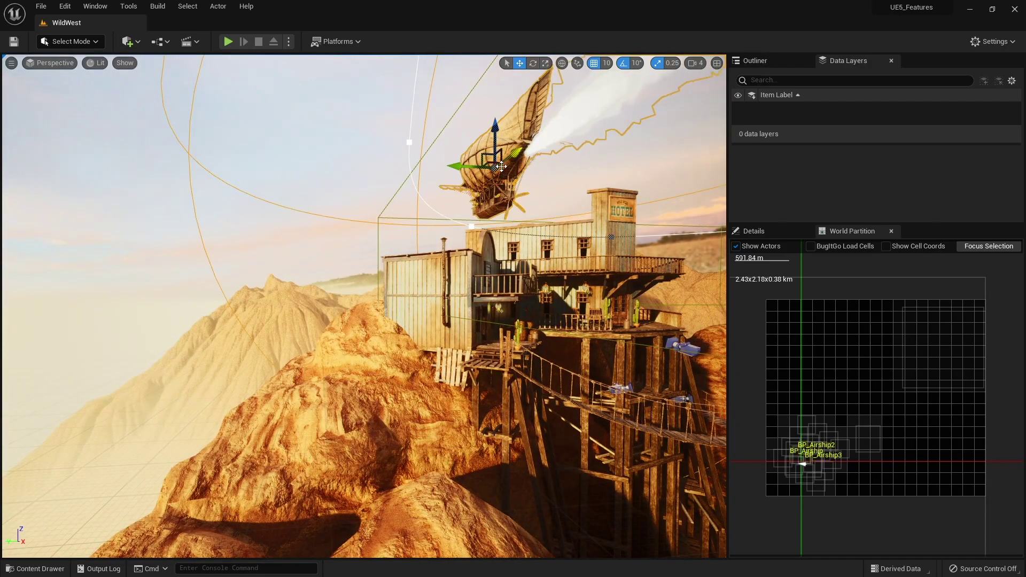
right_drag(500, 163, 673, 214)
mouse_move(300, 157)
right_down()
mouse_move(354, 160)
mouse_move(300, 161)
mouse_move(300, 123)
mouse_move(300, 157)
right_up()
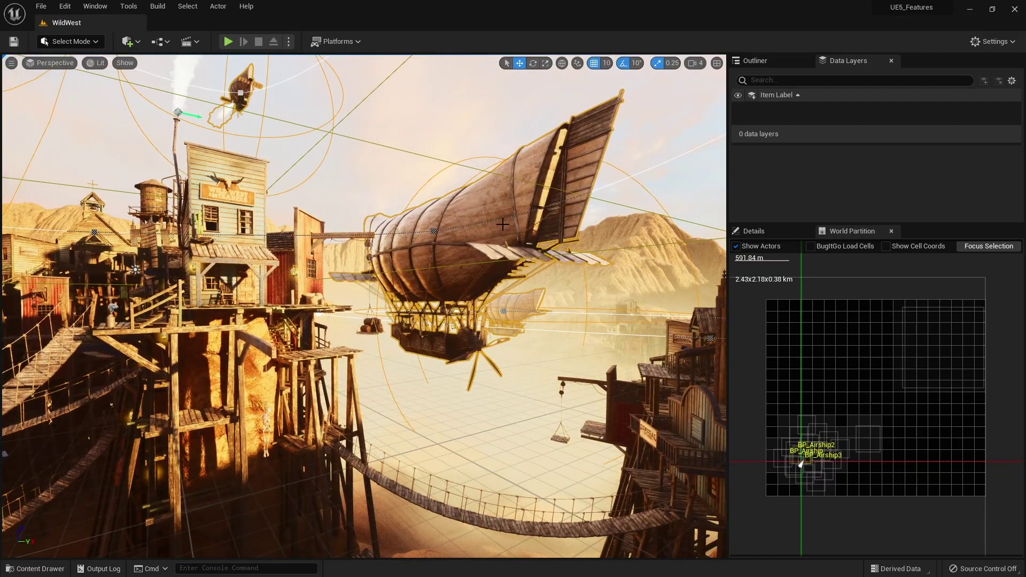
right_click(801, 118)
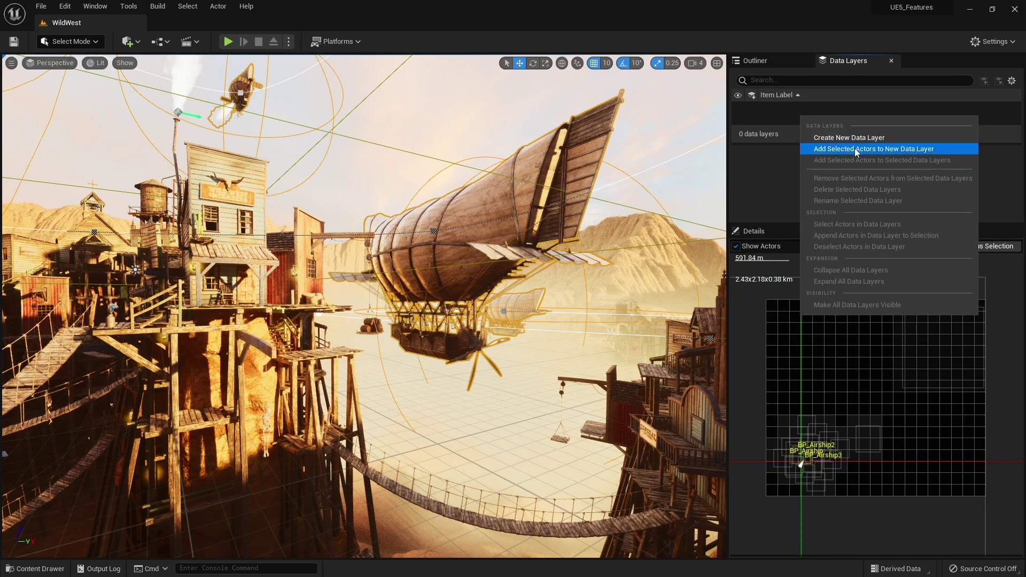
click(931, 149)
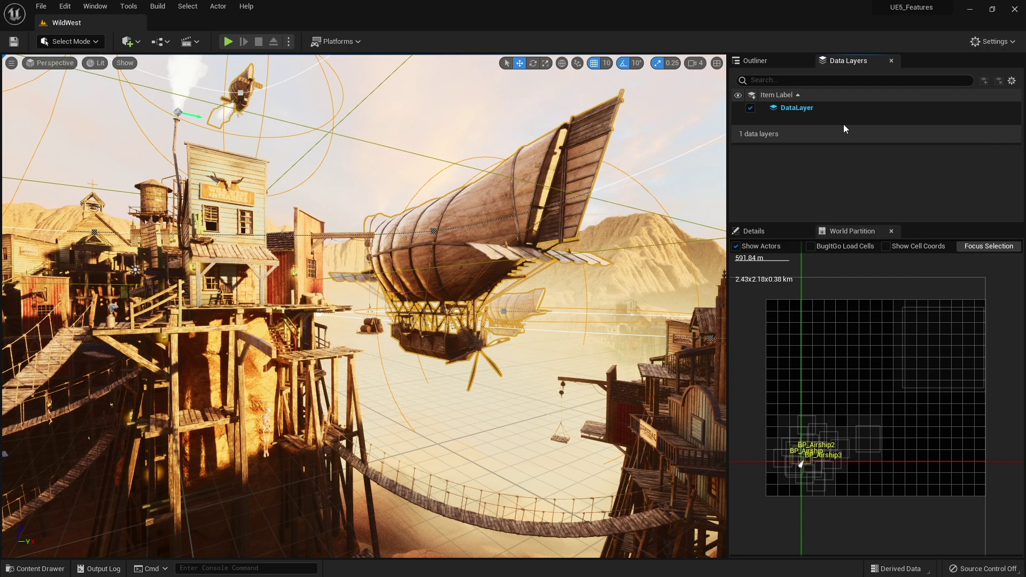
Rename the new data layer as Airships
click(801, 109)
right_click(803, 110)
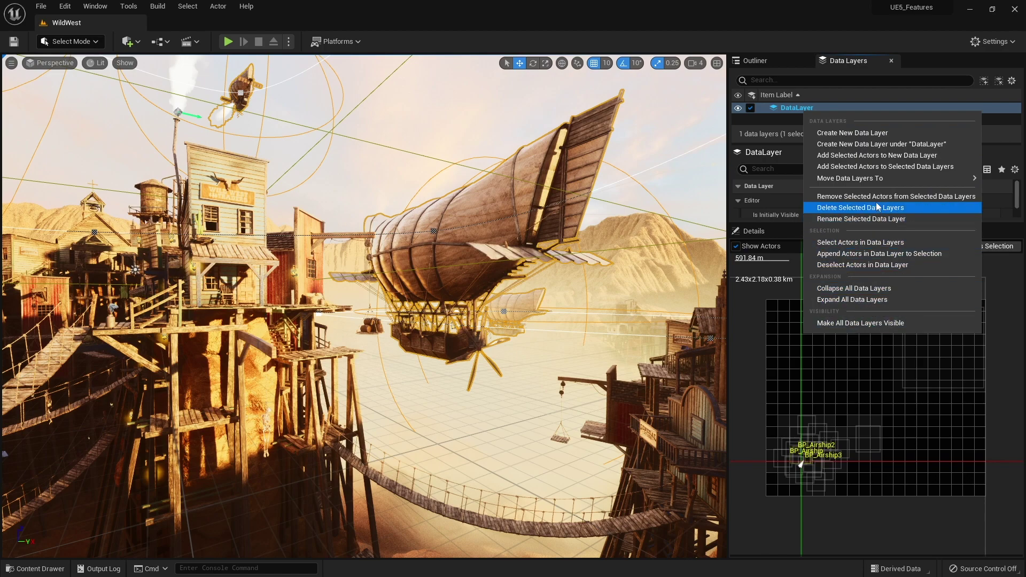
click(835, 219)
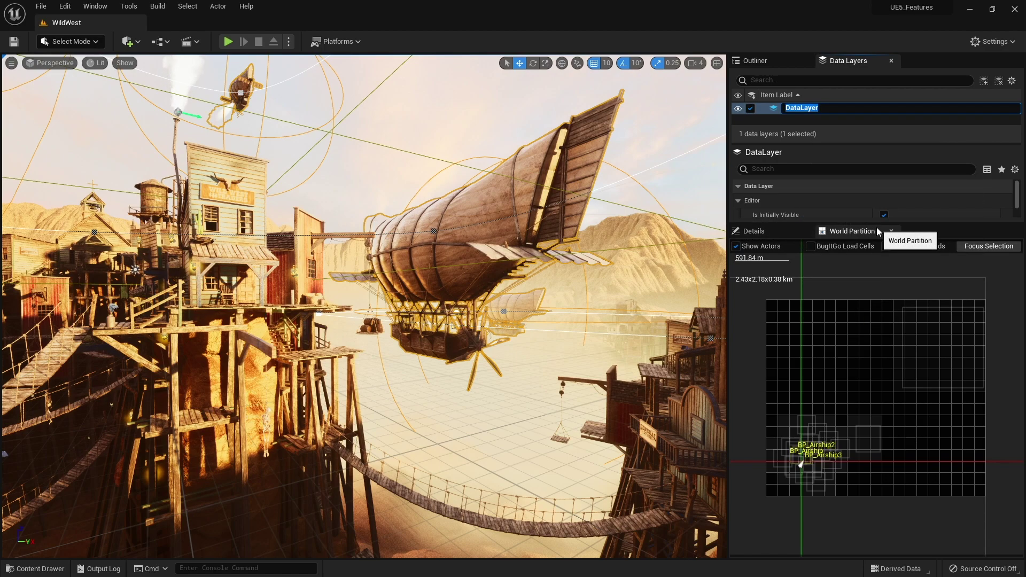
text(Airships)
key(Return)
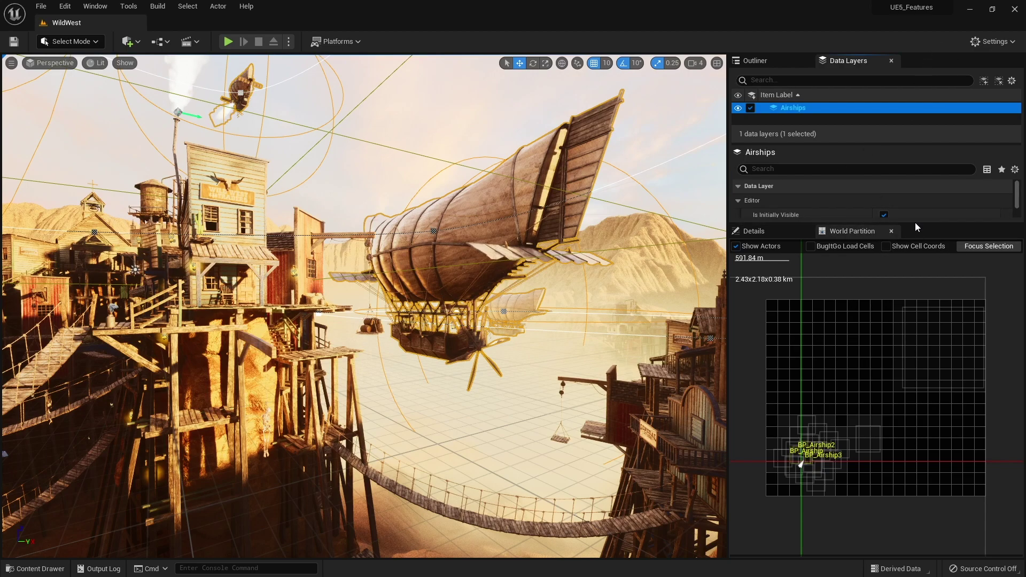
Enlarge the Data Layers area to show the layer's properties, and toggle the Airships layer's visibility off and back on
drag(916, 224, 929, 385)
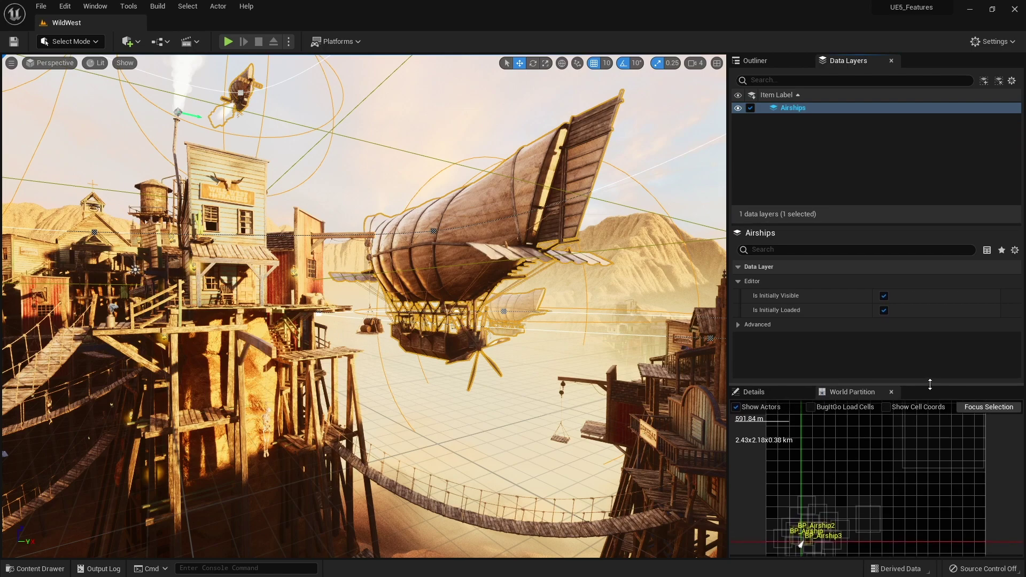
click(738, 108)
click(738, 109)
click(738, 108)
click(738, 109)
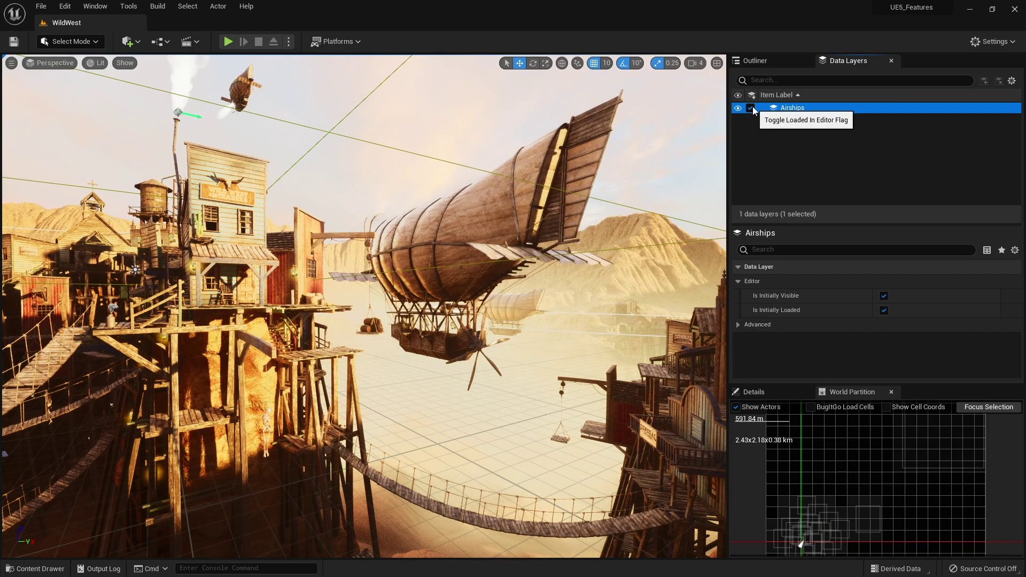
Unload the Airships data layer from the editor, saving its four actors, and disable its Is Initially Loaded option
click(751, 108)
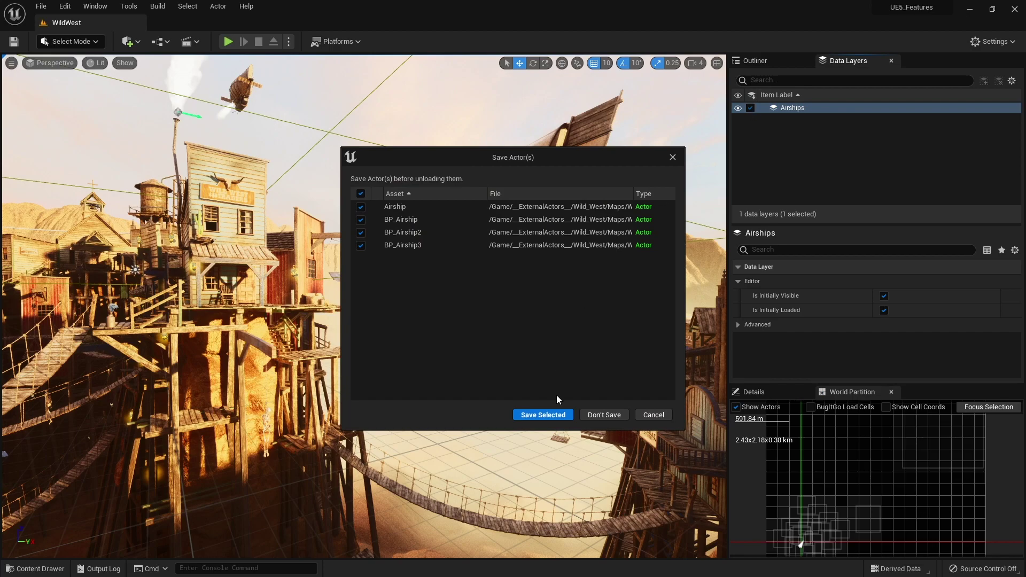
click(523, 419)
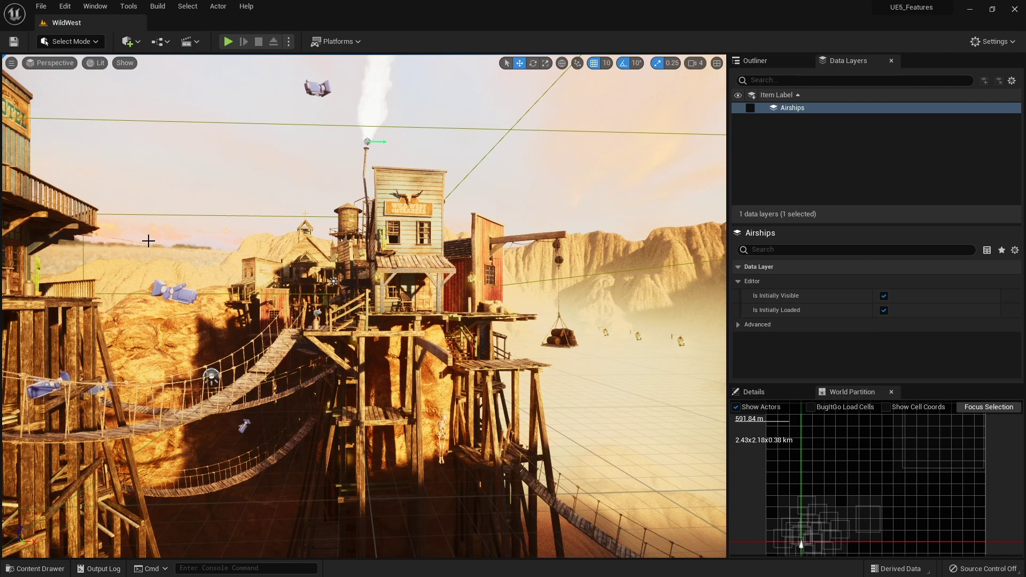
click(883, 310)
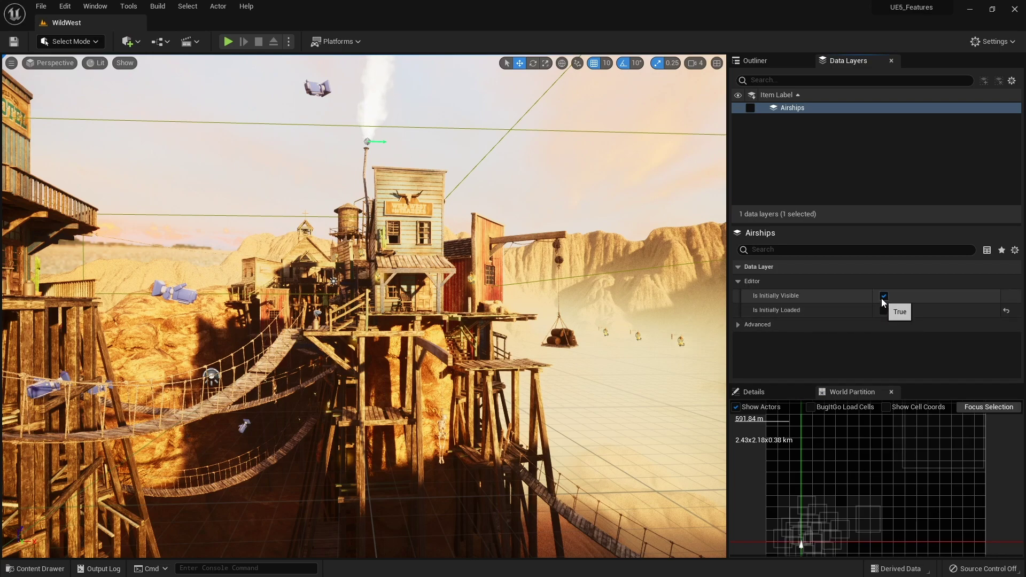
Disable Is Initially Visible for the Airships layer, enable Is Runtime, and keep its Initial Runtime State at Unloaded
click(884, 295)
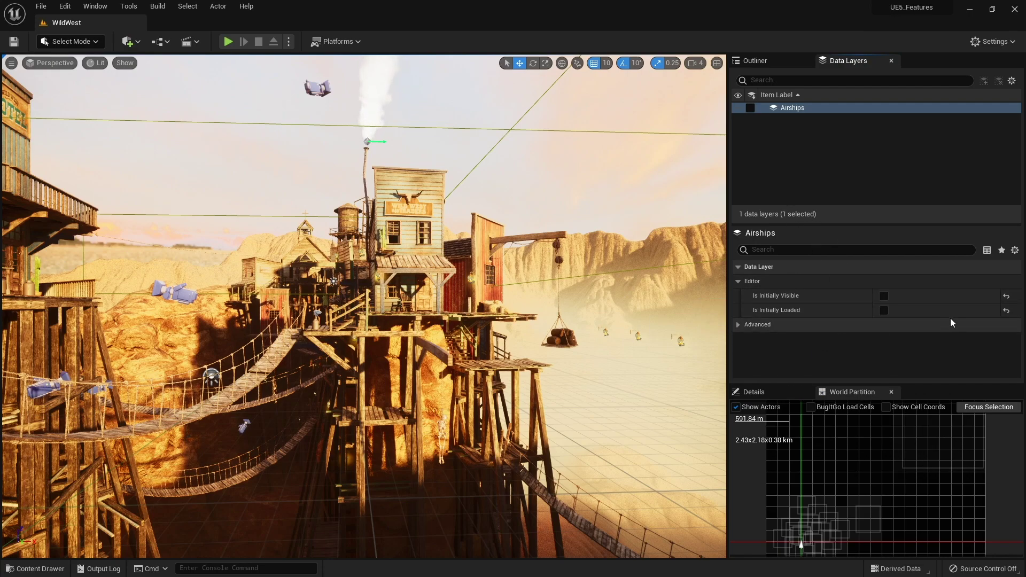
click(739, 325)
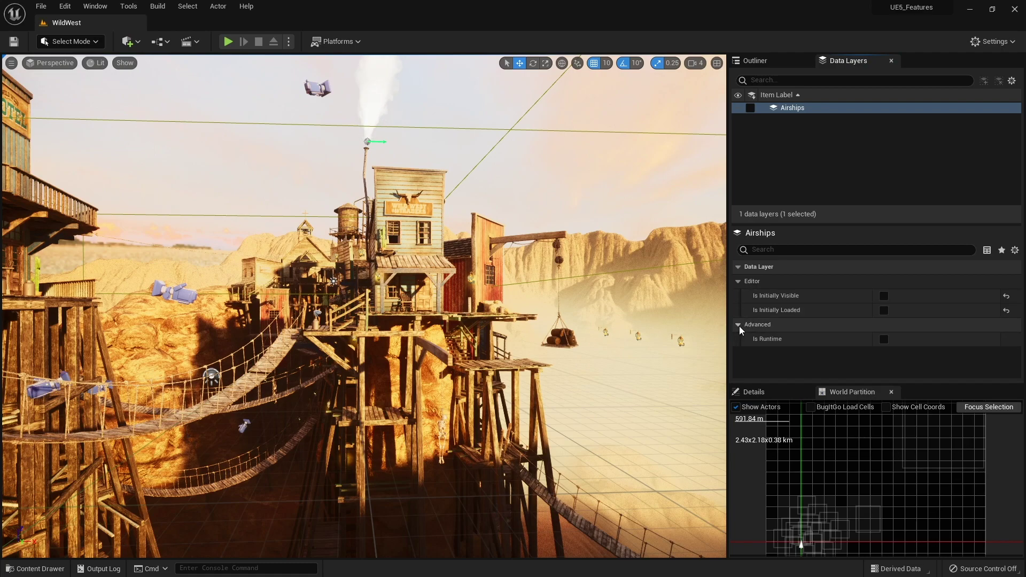
click(884, 339)
scroll(836, 340, down, 1)
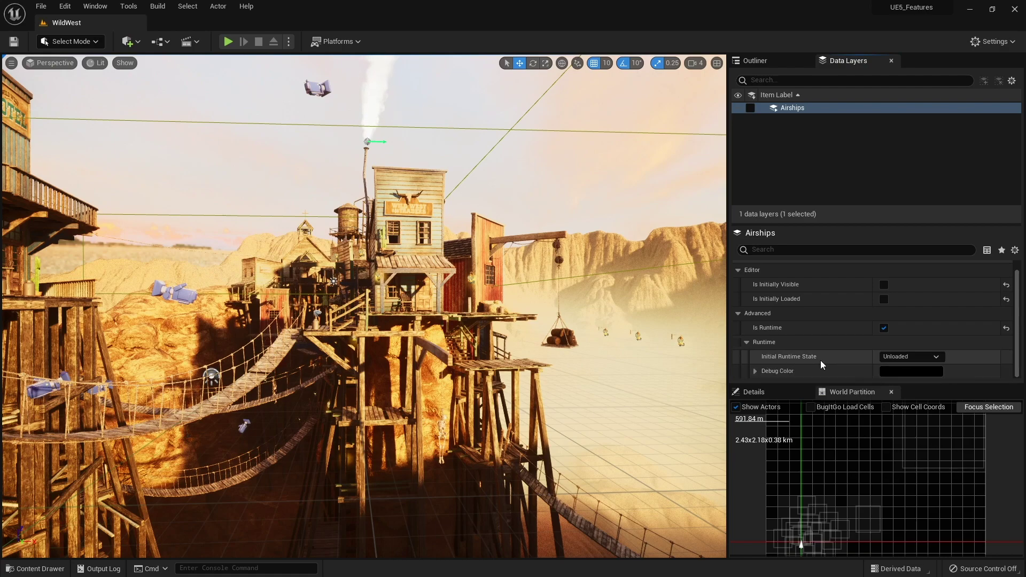
click(917, 360)
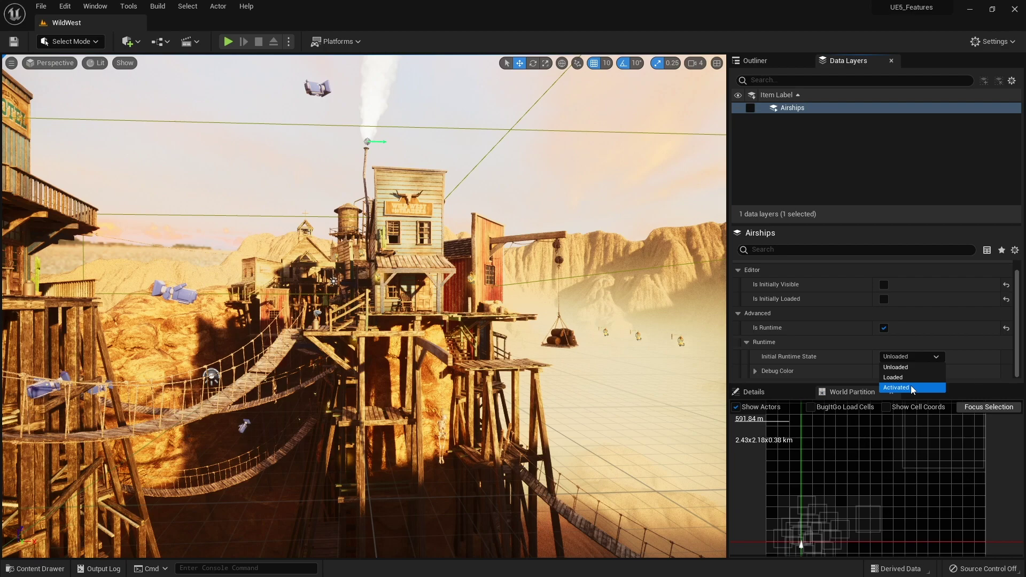
click(907, 358)
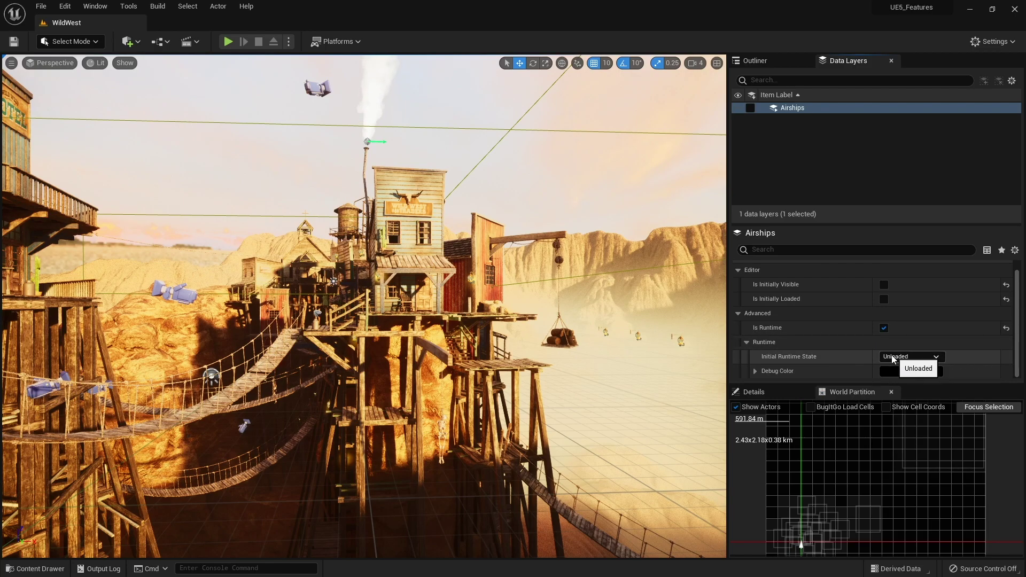
Open the BP_FirstPersonCharacter Blueprint from the FirstPerson content folder
right_drag(363, 306, 347, 374)
key(w)
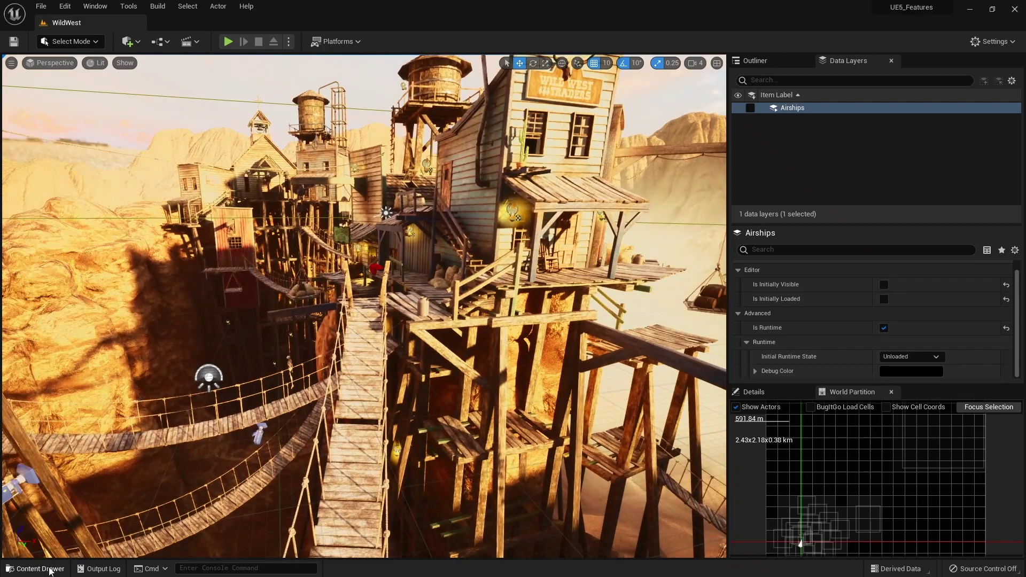
click(44, 569)
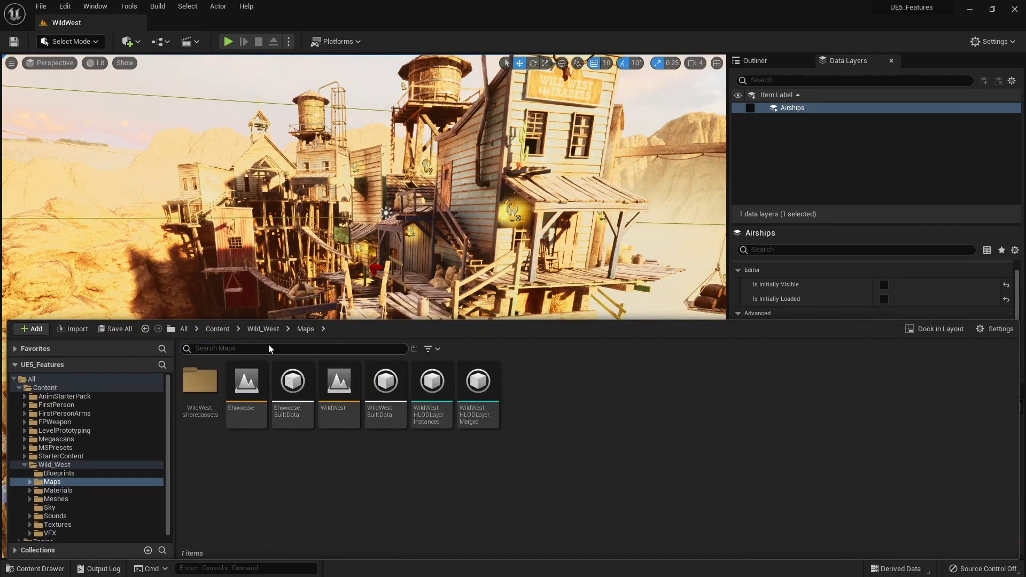
click(217, 329)
double_click(293, 381)
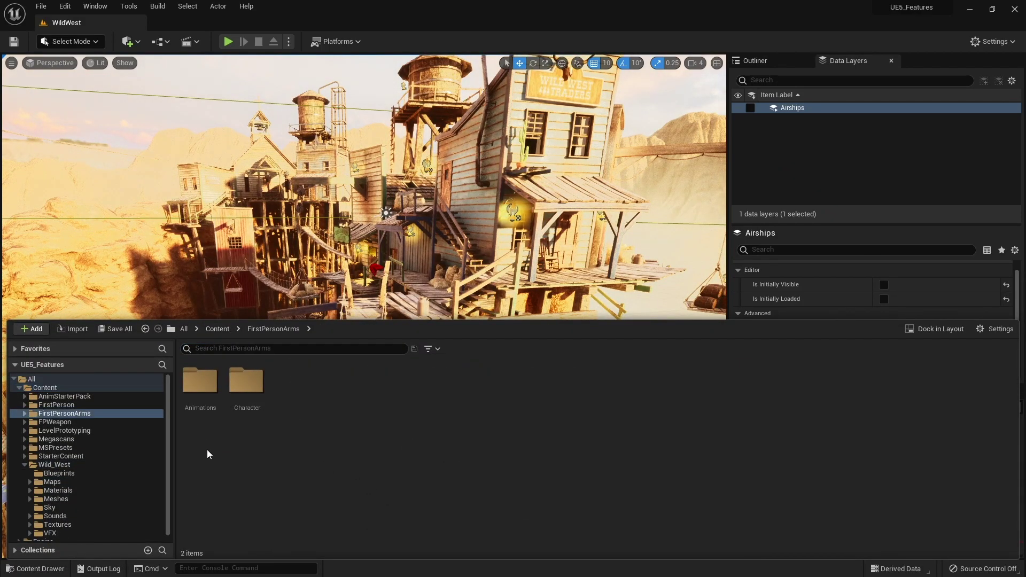
click(213, 333)
double_click(252, 405)
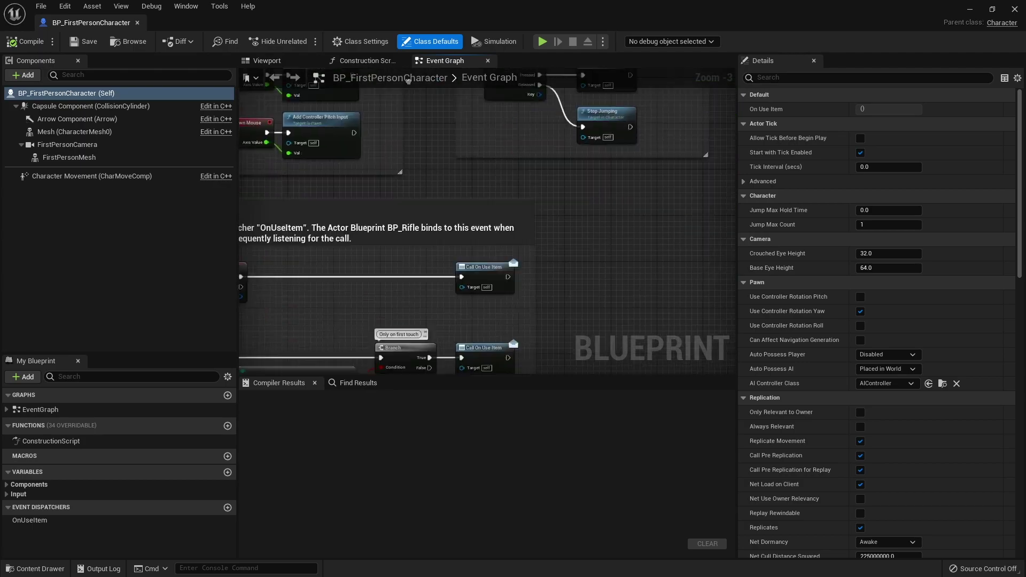
Add a keyboard event node for the 1 key in an empty area of the Event Graph
right_drag(491, 169, 440, 169)
right_click(440, 170)
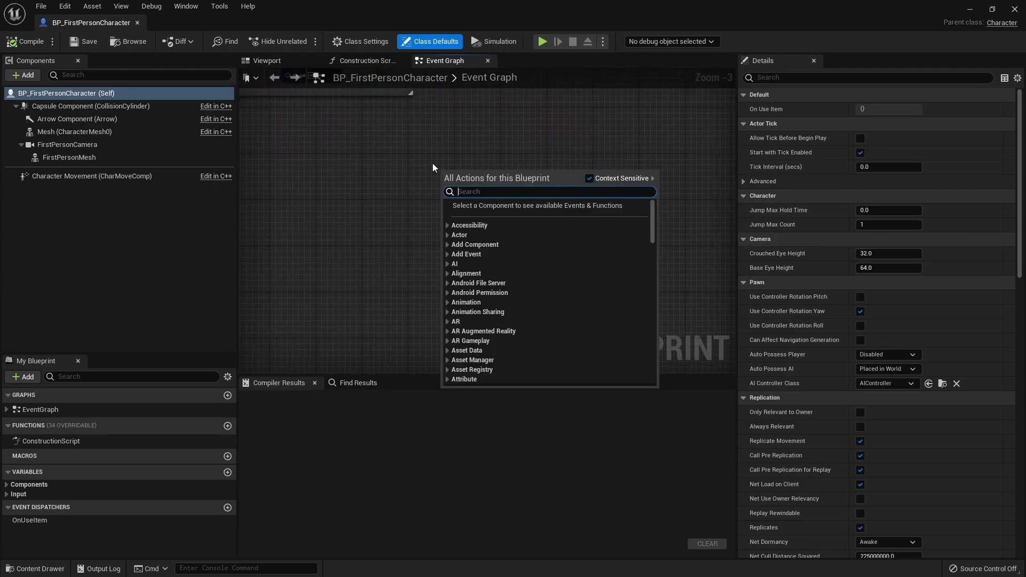
text(1)
click(482, 246)
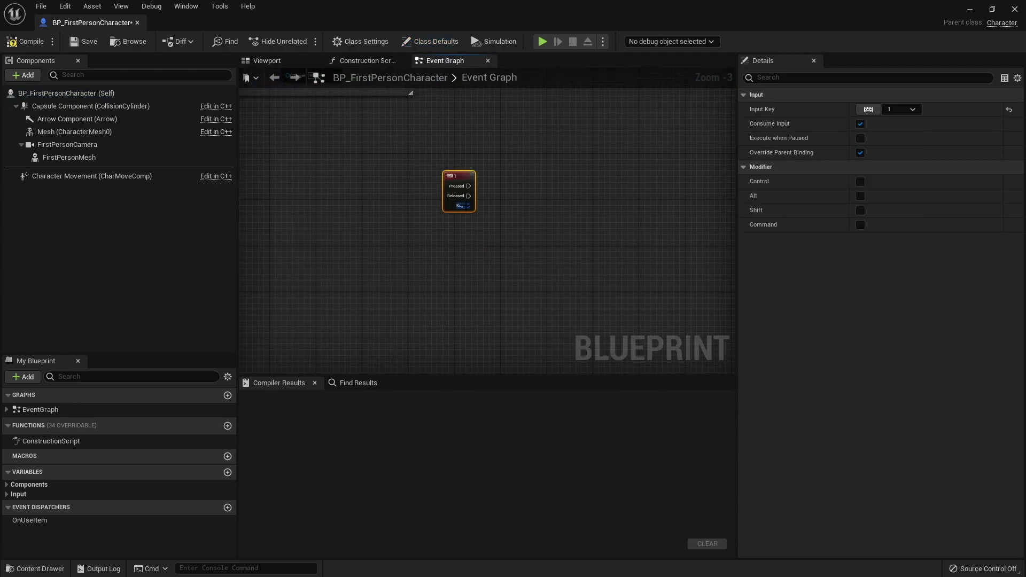
Add a Get DataLayerSubsystem node and place it below the 1 key event
scroll(499, 206, up, 3)
right_drag(500, 207, 435, 231)
right_click(439, 198)
text(d)
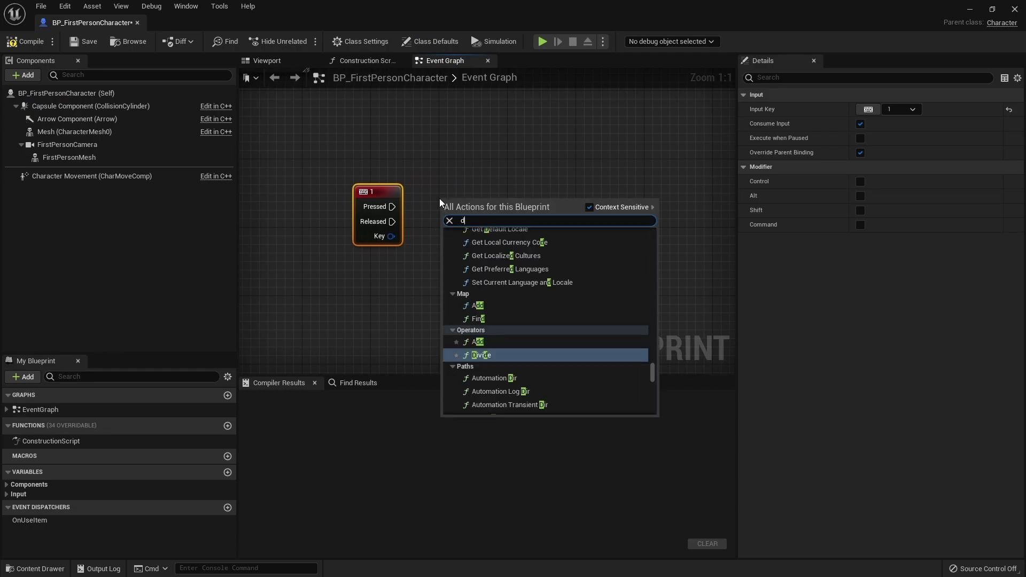
text(ata layers)
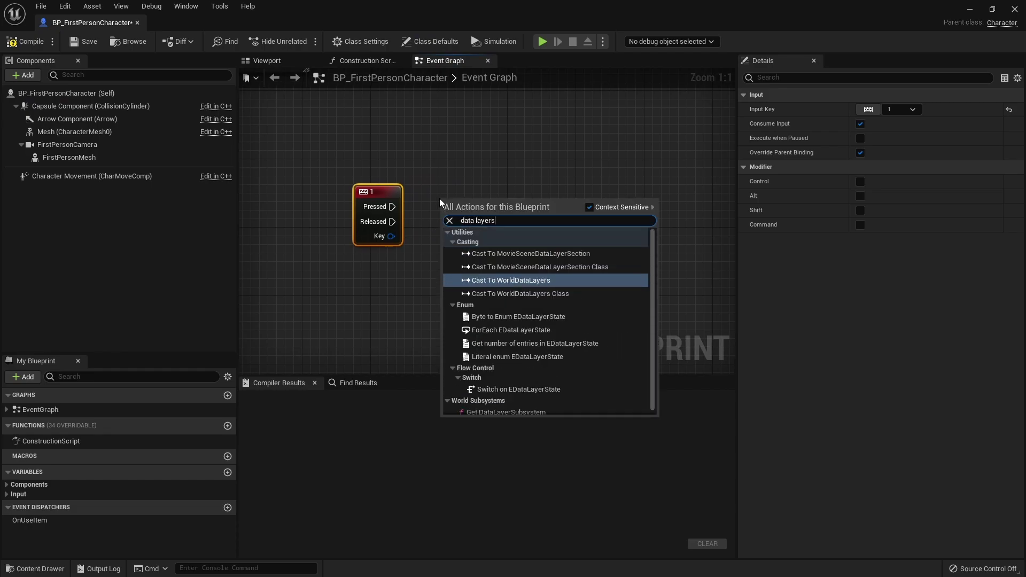
scroll(544, 293, down, 1)
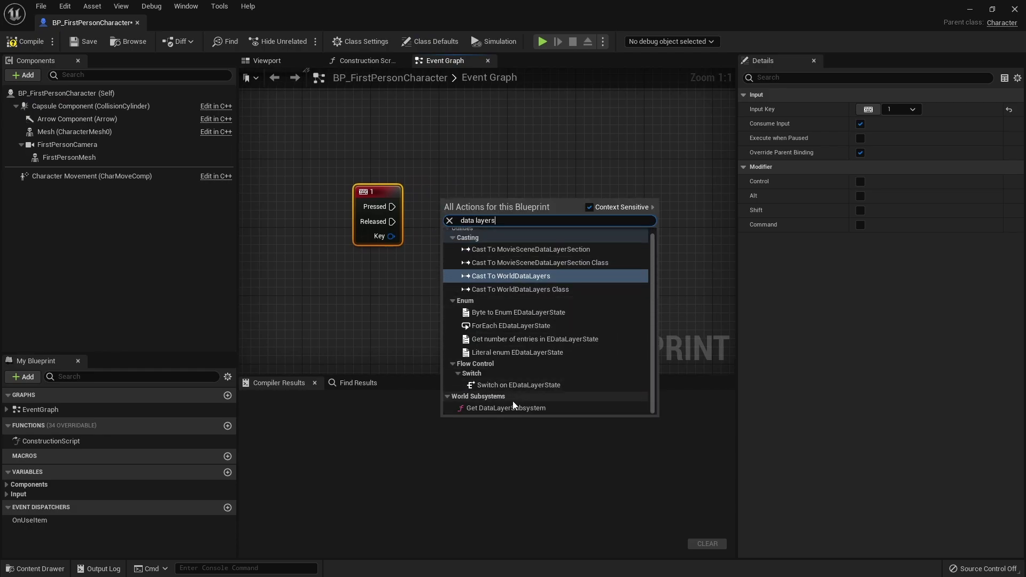
click(533, 407)
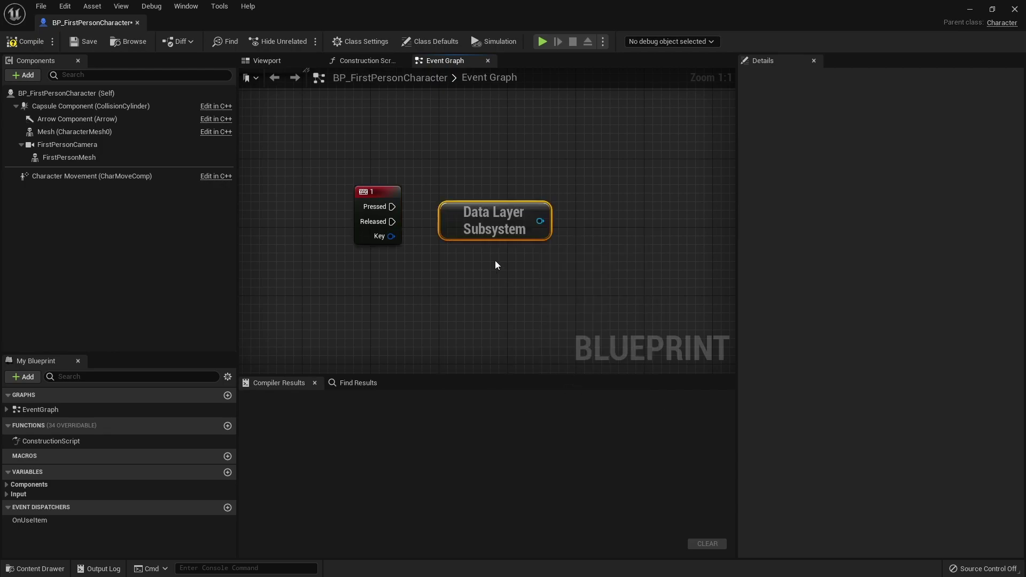
drag(469, 222, 351, 319)
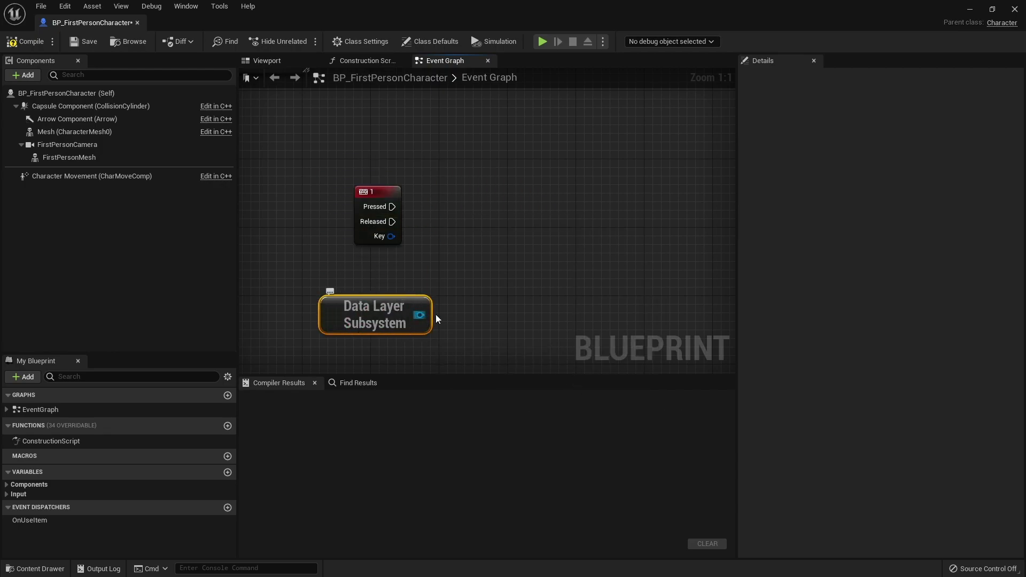
Add a Set Data Layer Runtime State node targeting the Data Layer Subsystem, run it from the 1 event's Pressed output, and tidy the node layout
drag(419, 315, 467, 235)
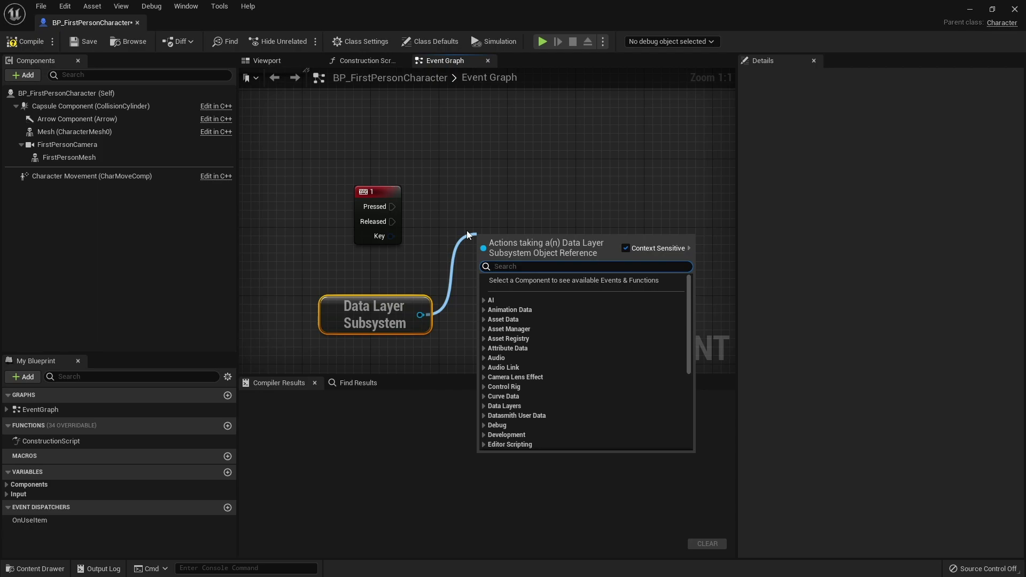
text(data layer)
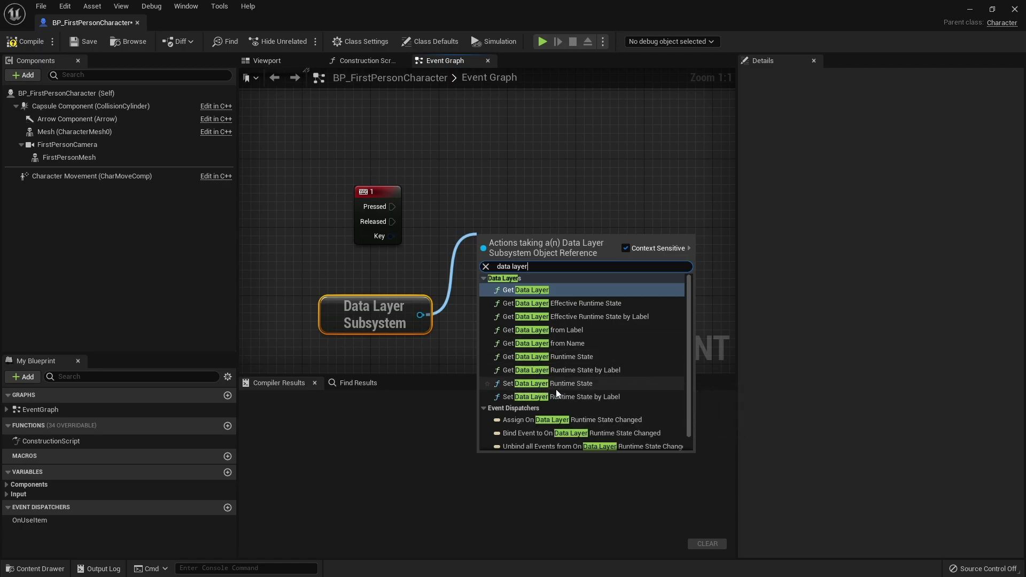
click(569, 385)
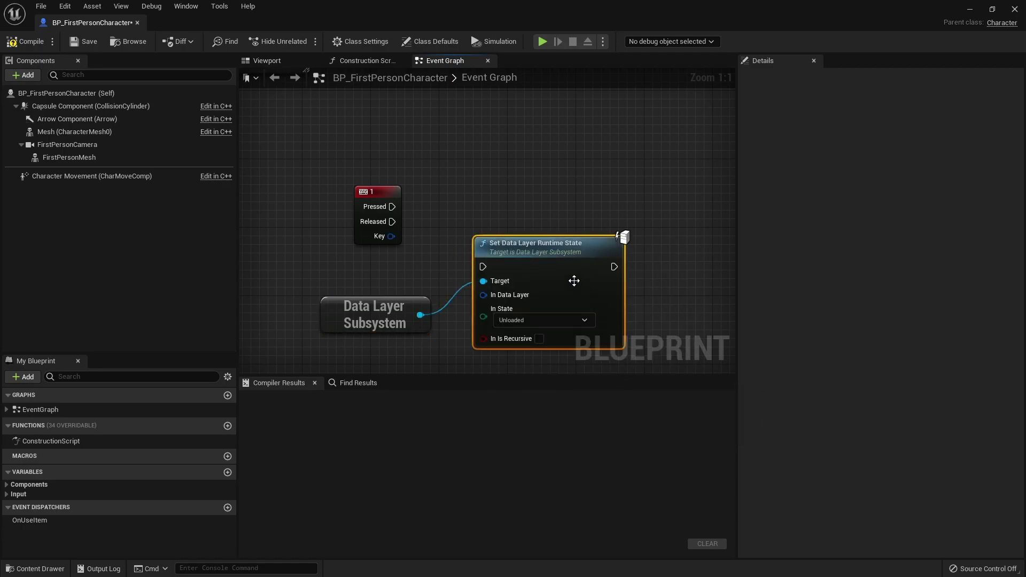
drag(493, 215, 392, 208)
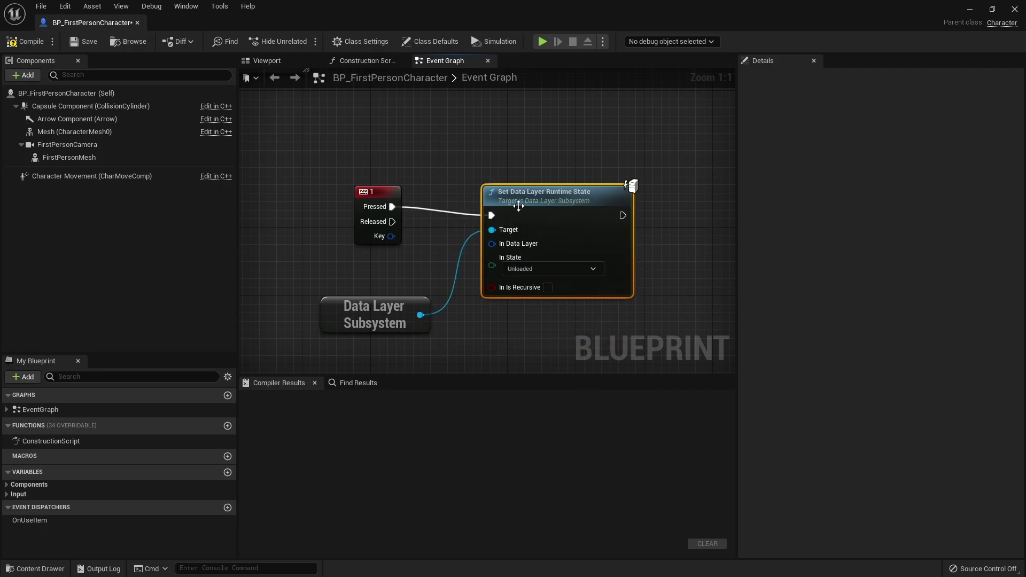
drag(518, 207, 577, 198)
drag(347, 317, 413, 128)
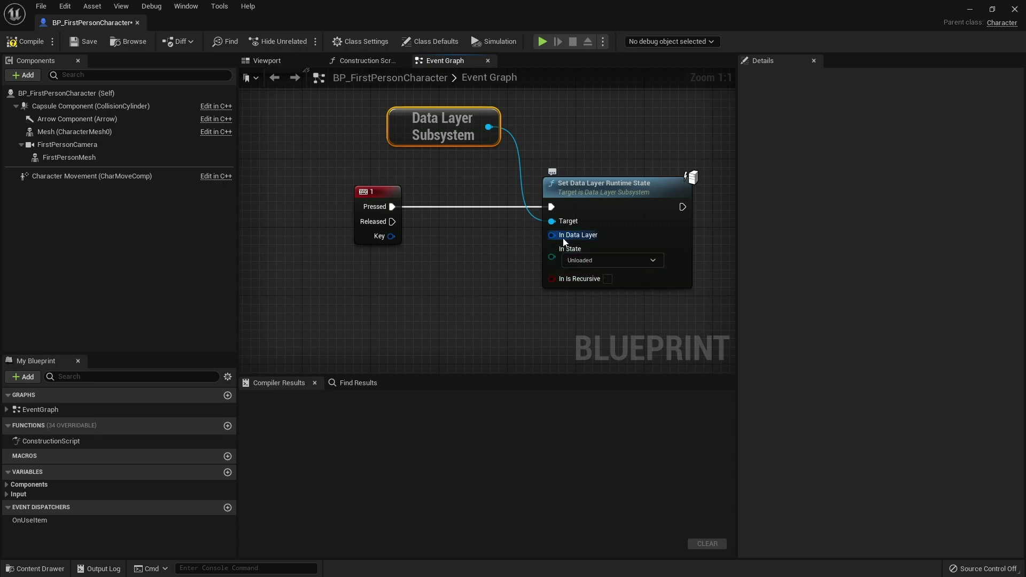
Set the runtime state node's In State to Activated and promote its In Data Layer input to a variable placed below the 1 event
click(590, 259)
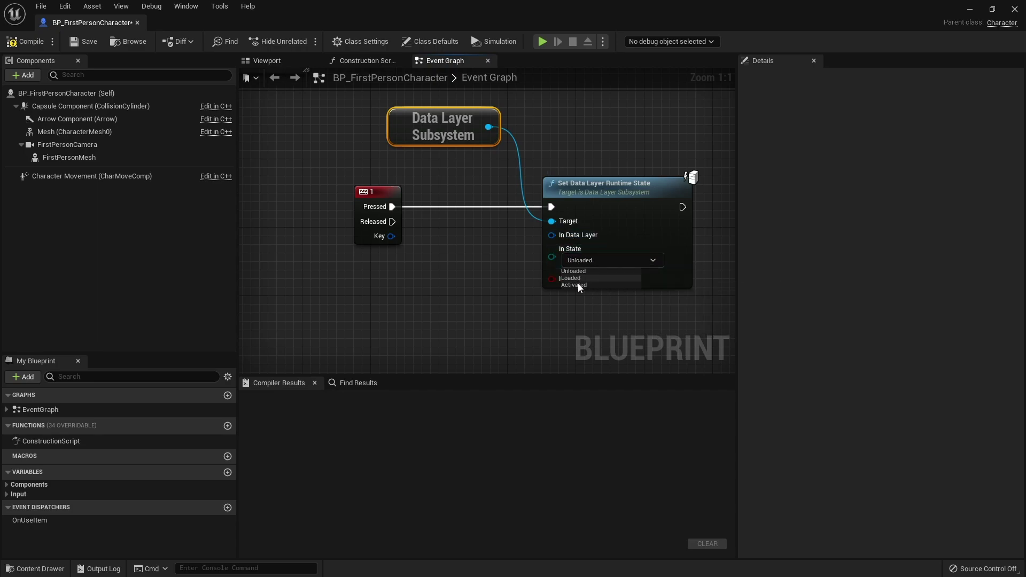
click(577, 285)
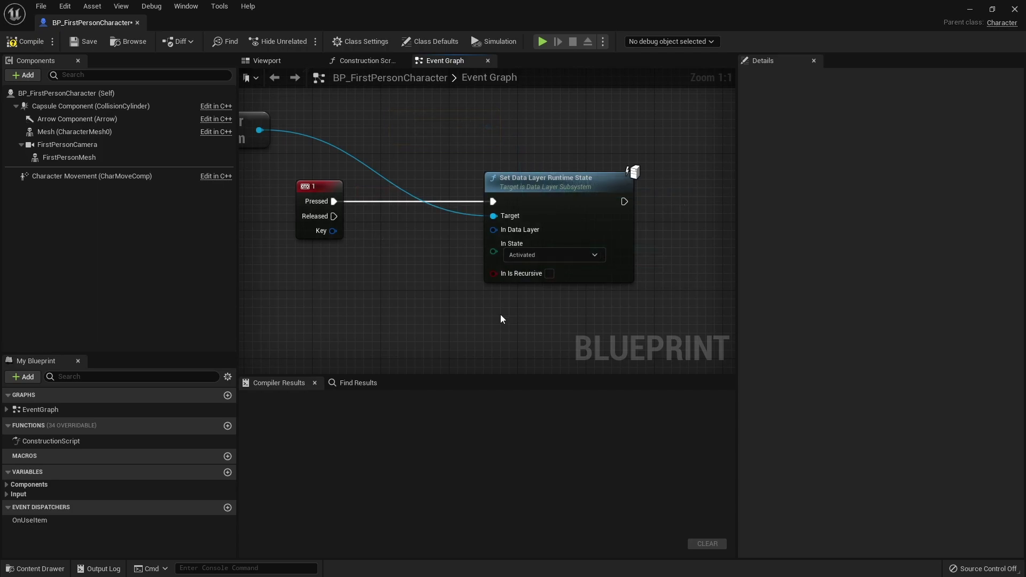
right_click(515, 236)
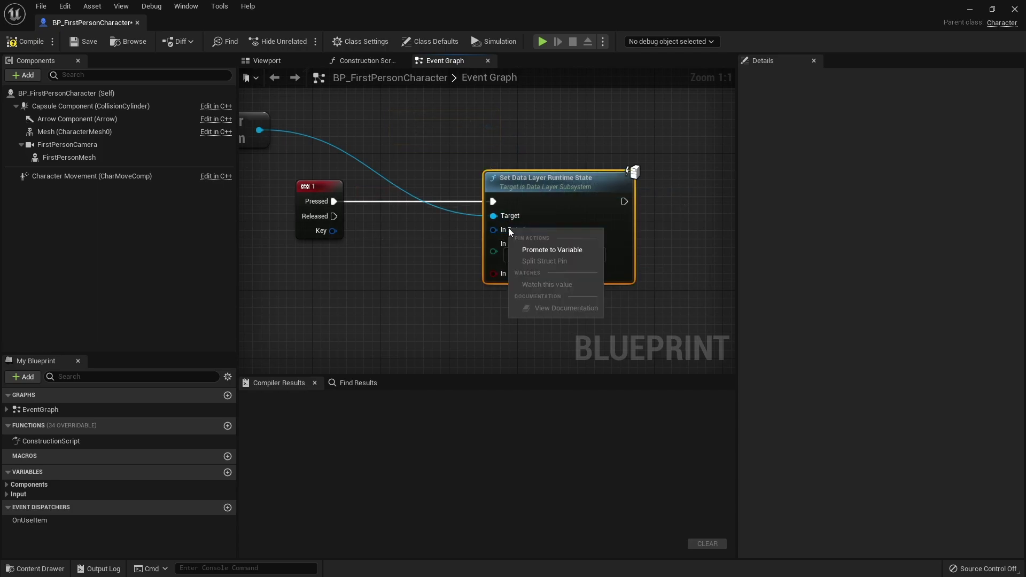
click(536, 250)
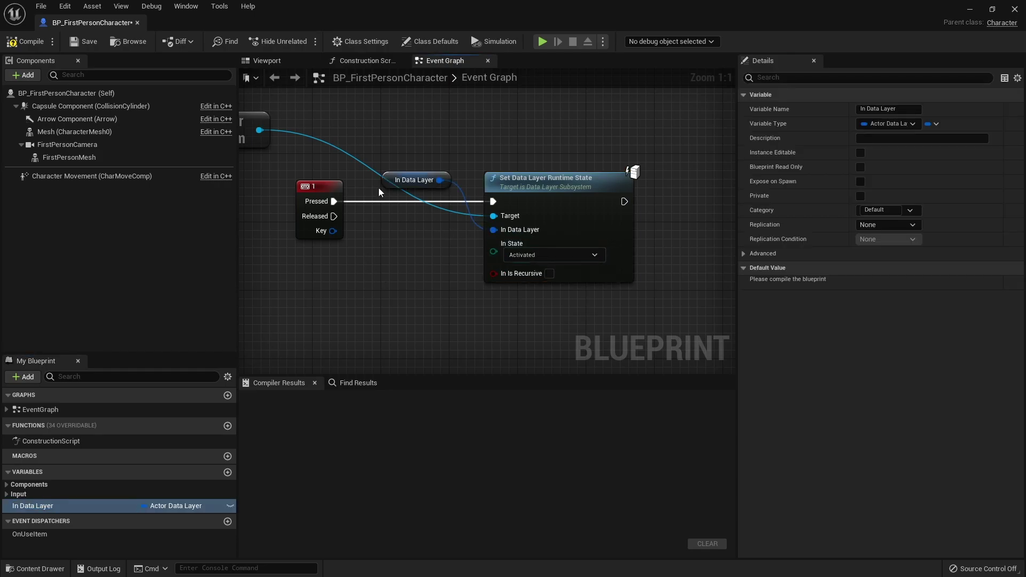
drag(396, 180, 378, 258)
Compile the Blueprint, set the In Data Layer variable's default value to Airships, and recompile, save and close the Blueprint
click(26, 43)
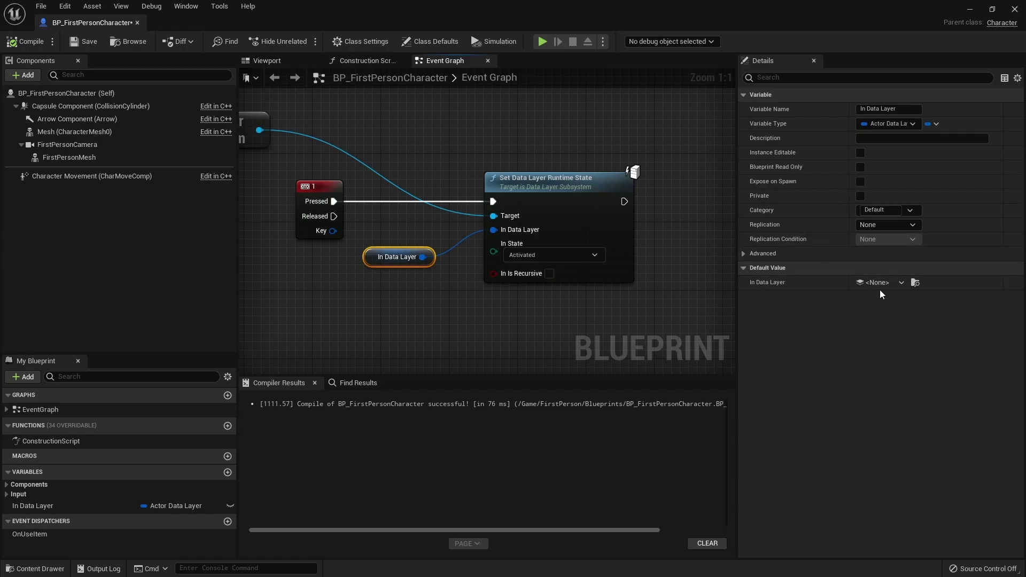
click(901, 283)
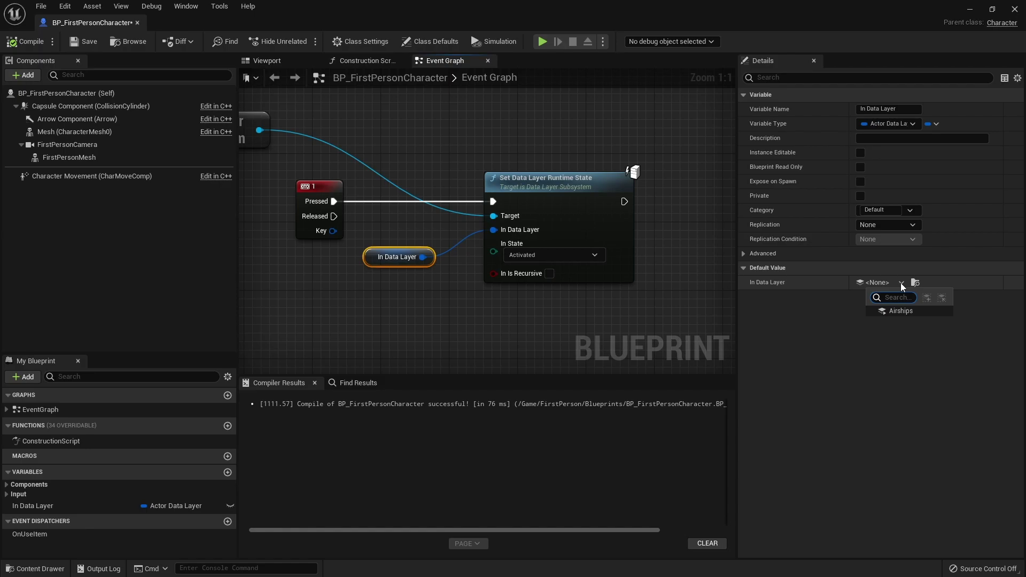
click(898, 312)
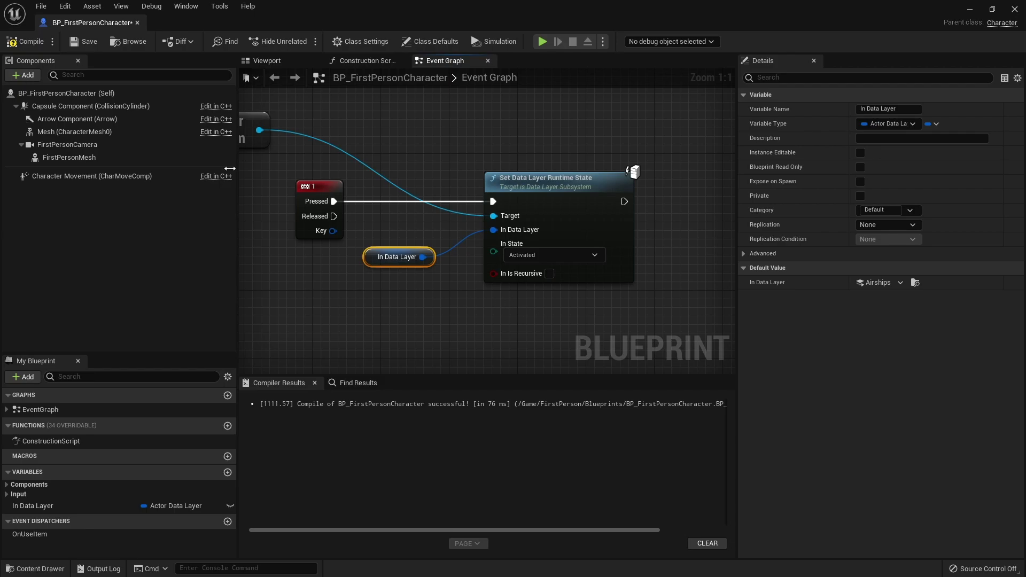
click(25, 41)
click(84, 41)
click(1015, 10)
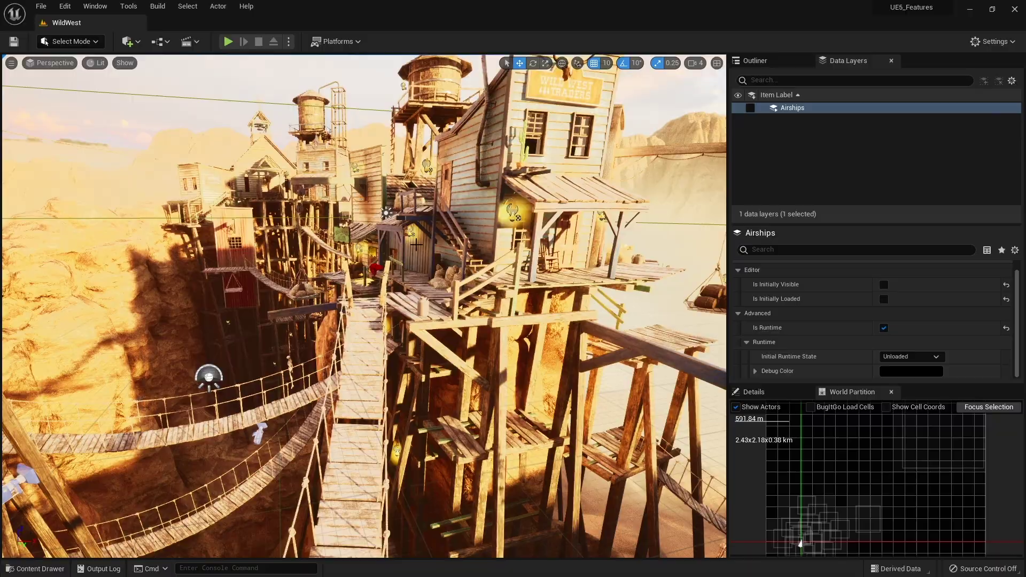
Play the level from the wooden walkway by the rope bridge to test activating the Airships layer at runtime, and stop playing
key(w)
right_drag(416, 244, 416, 64)
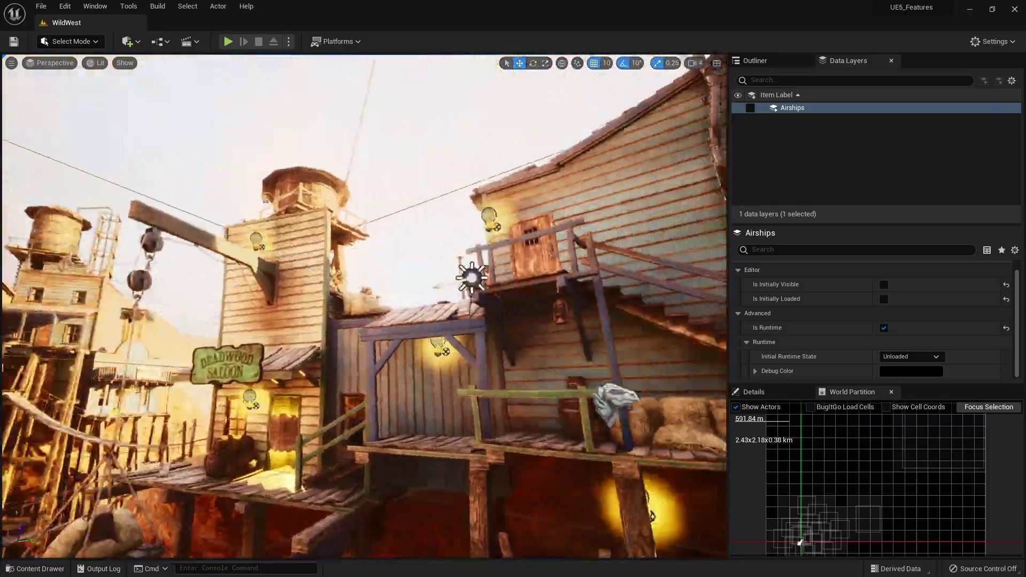
key(w)
right_drag(364, 305, 502, 214)
key(w)
right_drag(443, 356, 412, 233)
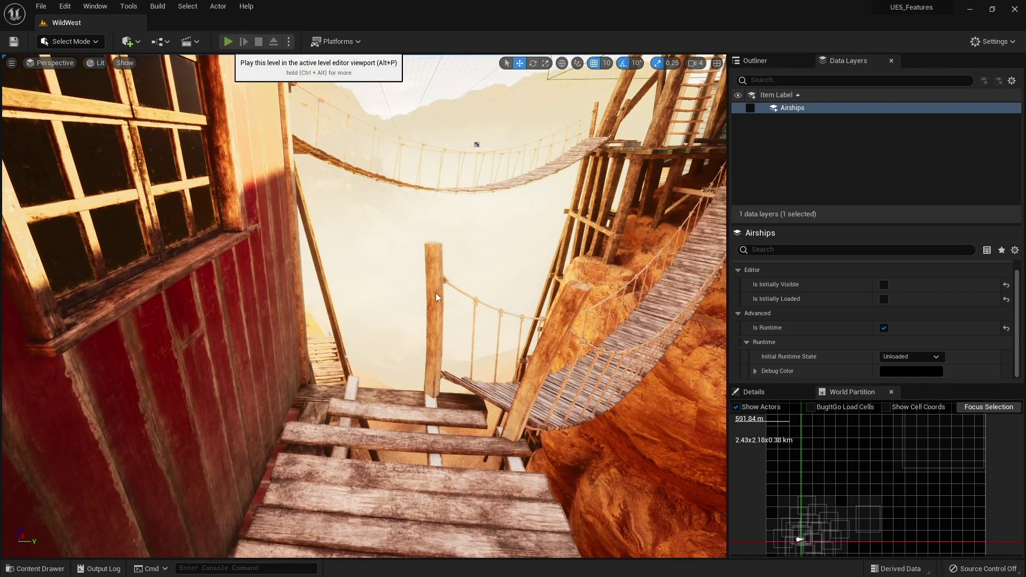
key(alt+p)
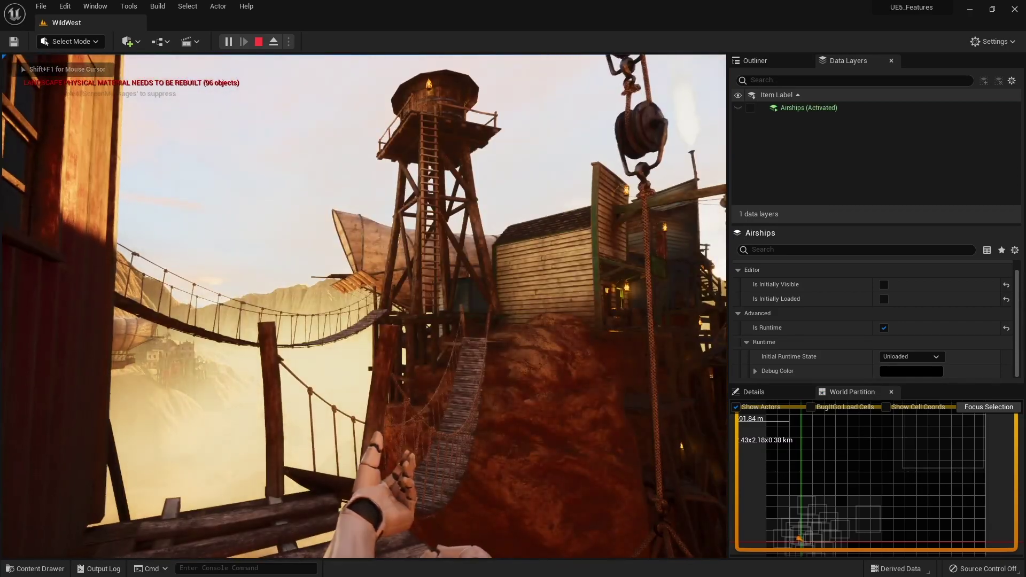
key(w)
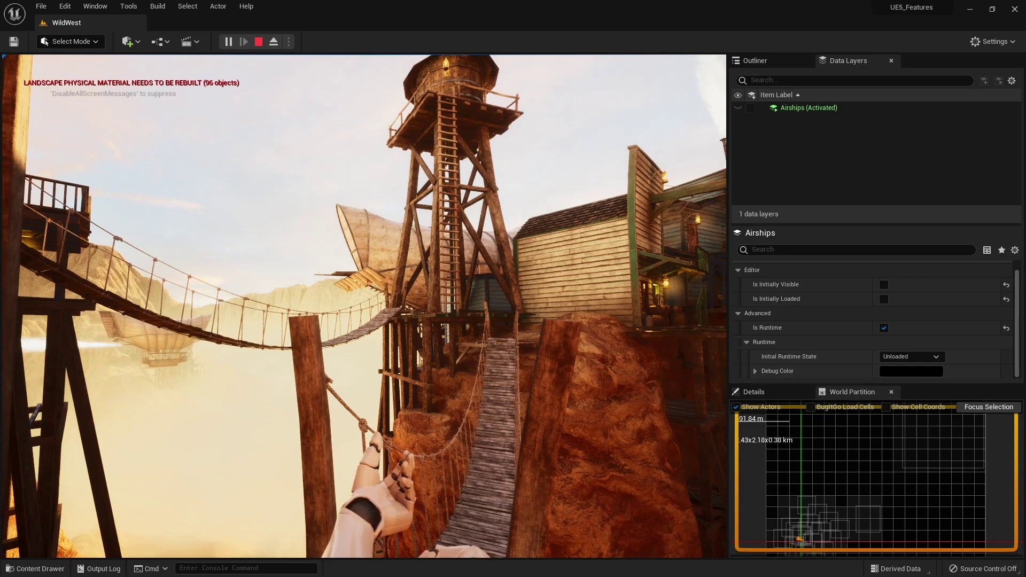
key(Escape)
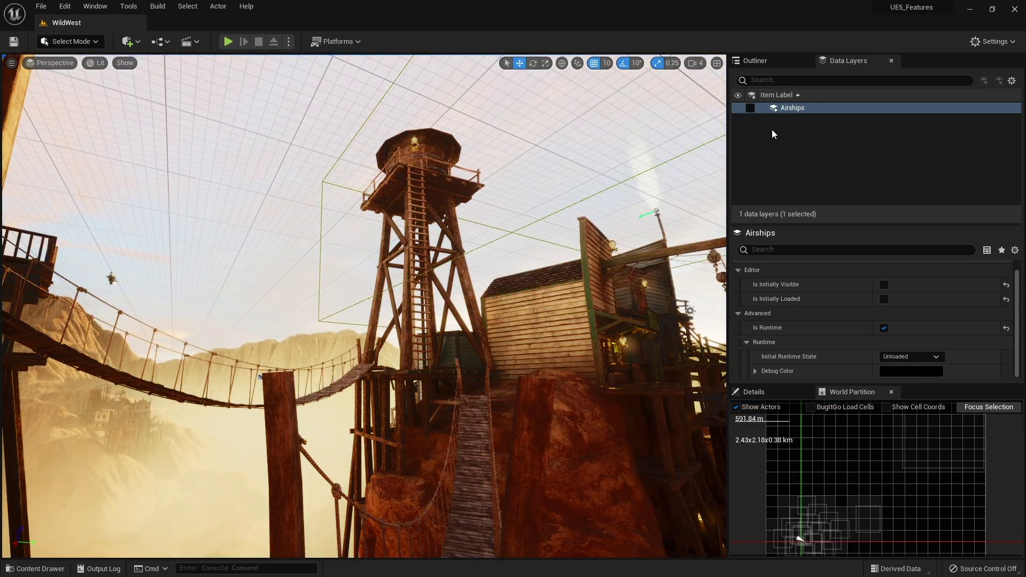
Open the BP_FirstPersonCharacter Blueprint and move the 1 event farther away from the Set Data Layer Runtime State node
click(50, 568)
click(235, 461)
double_click(206, 378)
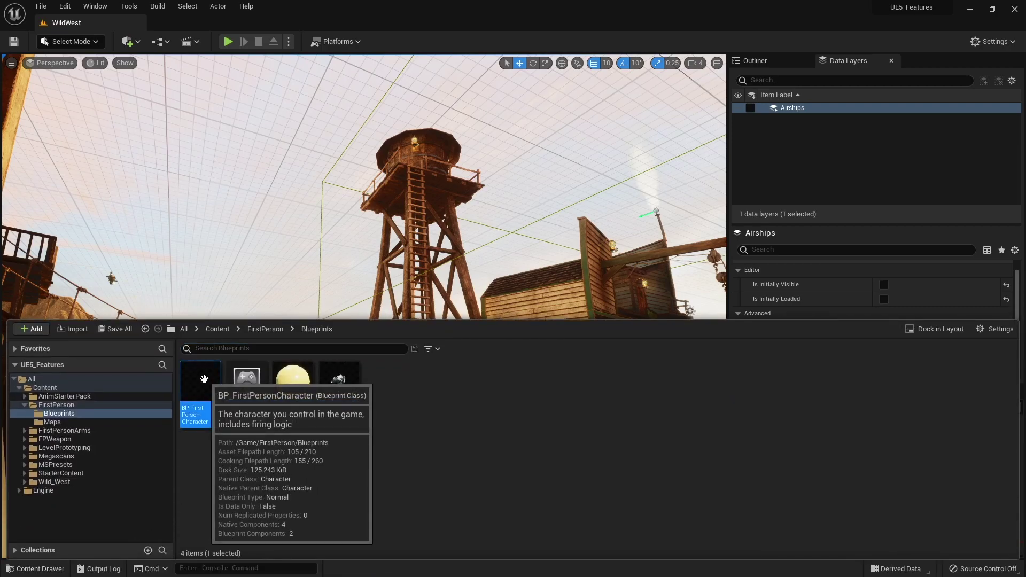
drag(303, 190, 261, 180)
right_drag(356, 256, 527, 238)
drag(438, 160, 353, 172)
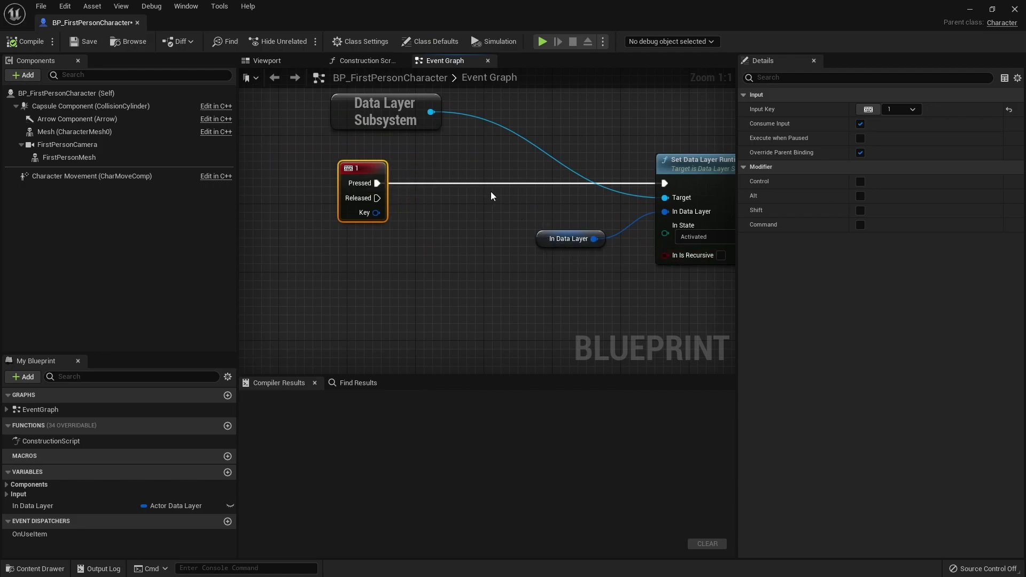
Add a Get Data Layer Runtime State node from the Data Layer Subsystem, feed it the In Data Layer variable, and place both below the 1 event
right_drag(482, 208, 444, 215)
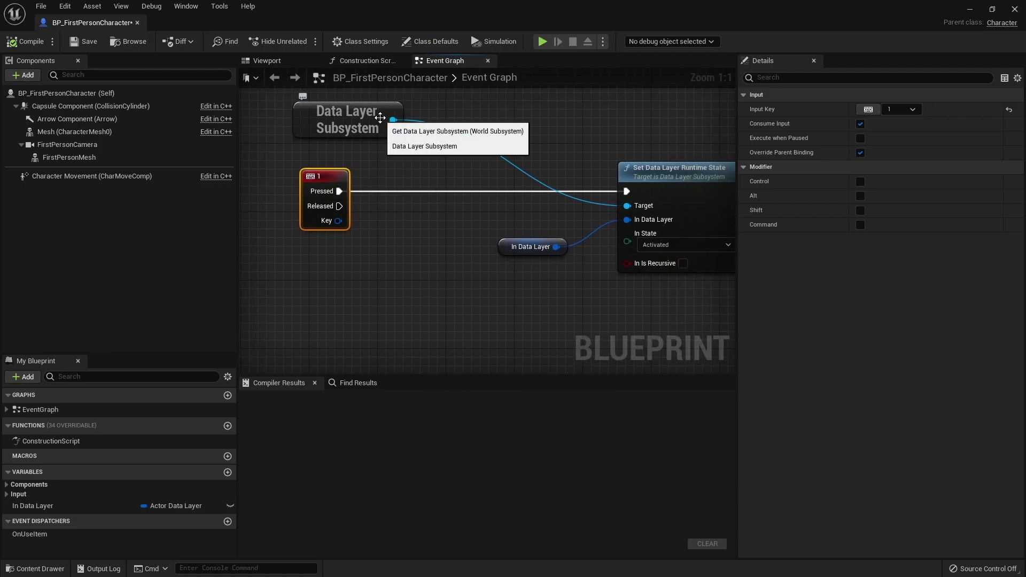
drag(393, 119, 401, 265)
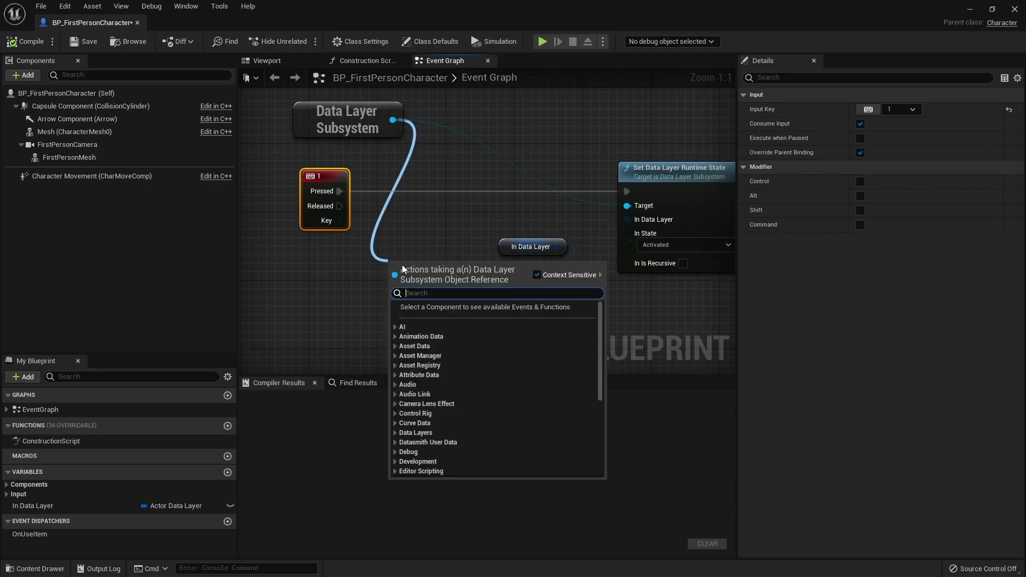
text(data layer)
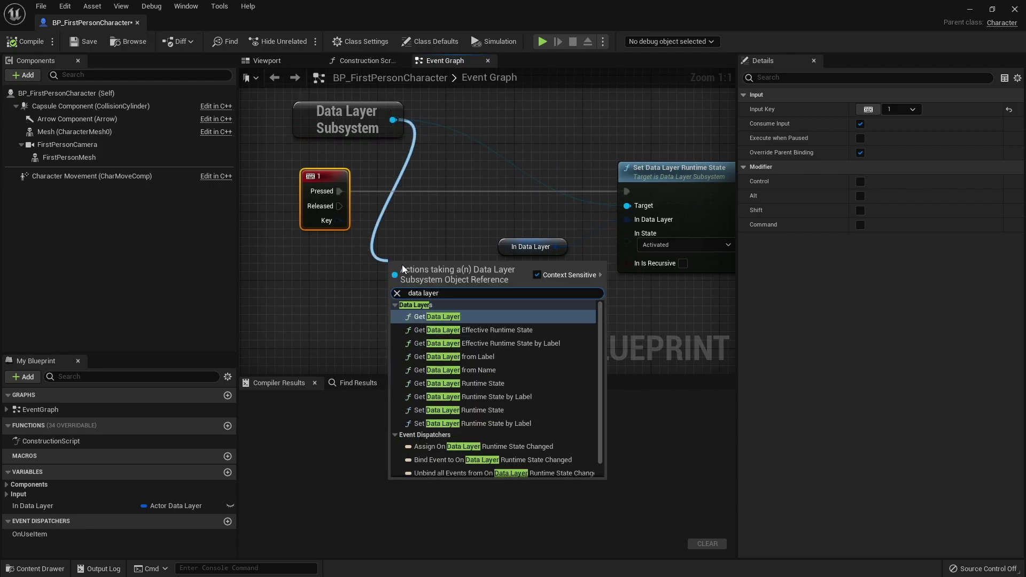
click(450, 386)
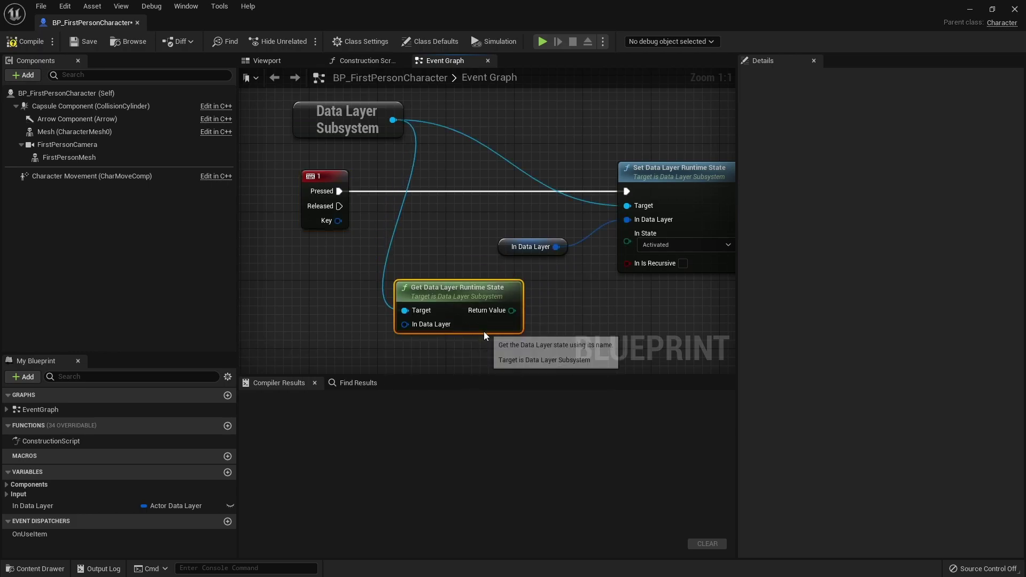
click(529, 246)
click(60, 506)
drag(60, 506, 406, 324)
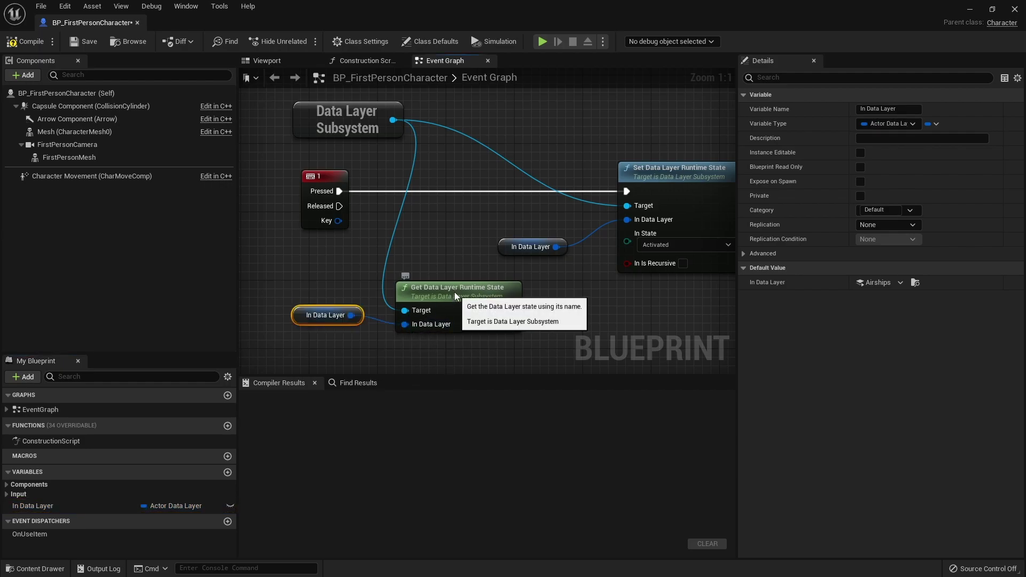
drag(455, 297, 438, 271)
drag(399, 339, 324, 283)
drag(431, 263, 362, 281)
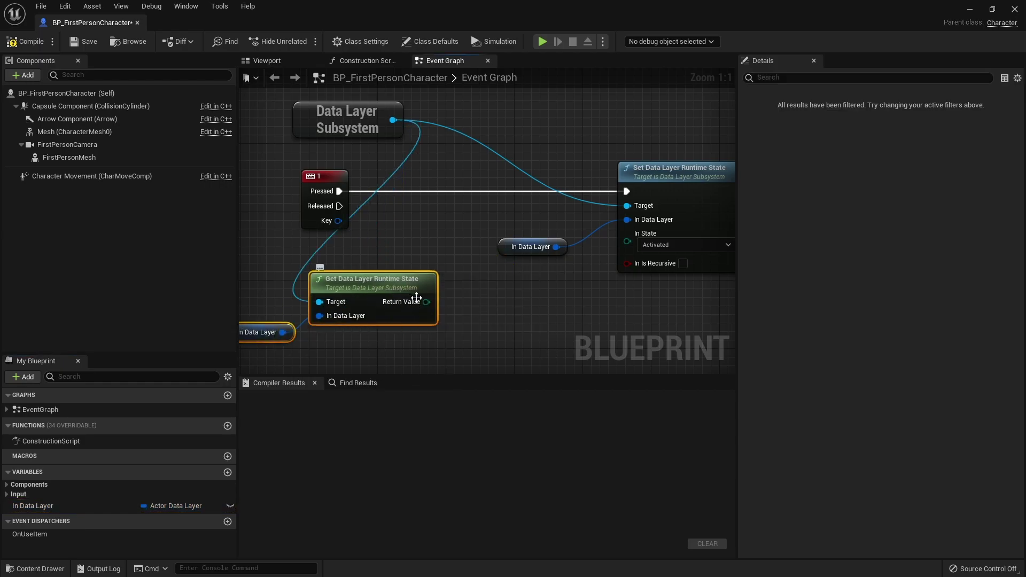
Add a Select node feeding the Set Data Layer Runtime State node's In State, and move the Get Data Layer Runtime State node aside to make room
drag(426, 302, 544, 301)
text(select)
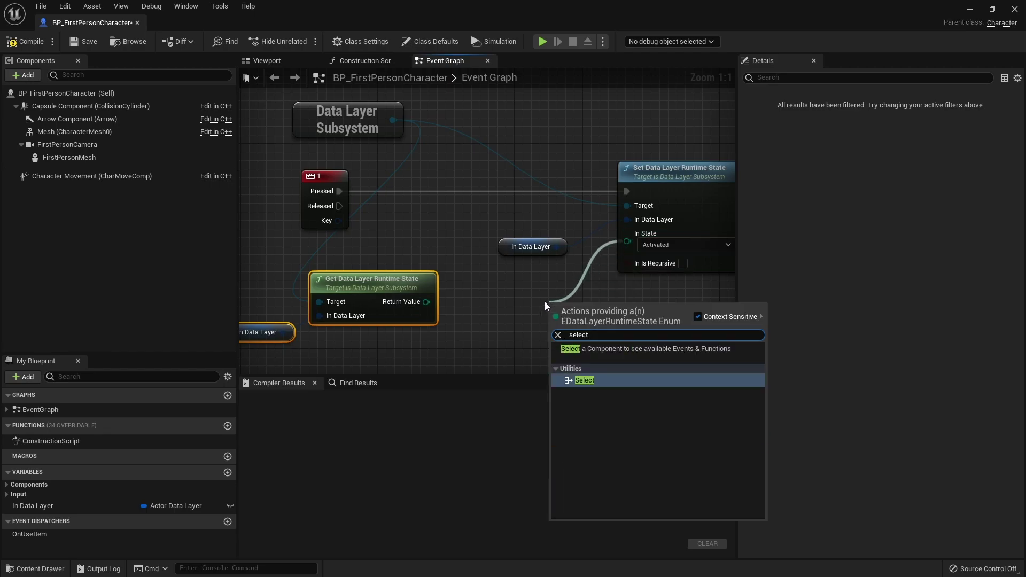
click(592, 381)
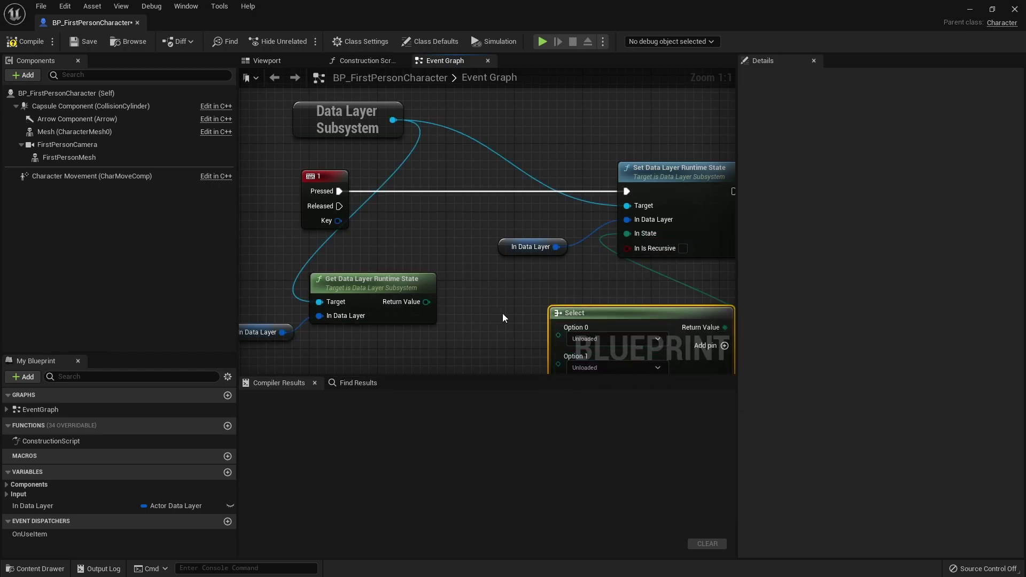
scroll(503, 317, down, 5)
scroll(489, 324, up, 5)
drag(443, 288, 299, 328)
right_drag(387, 304, 401, 220)
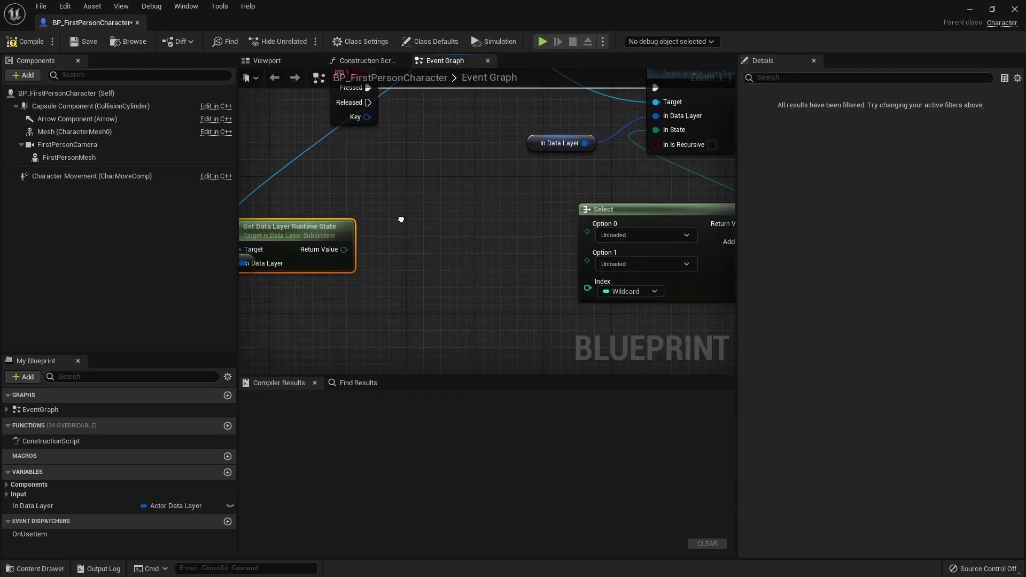
Compare the Get Data Layer Runtime State result with Activated using an Equal node, and connect its output to the Select node's Index
click(342, 278)
drag(338, 252, 386, 298)
text(==)
key(Up)
key(Return)
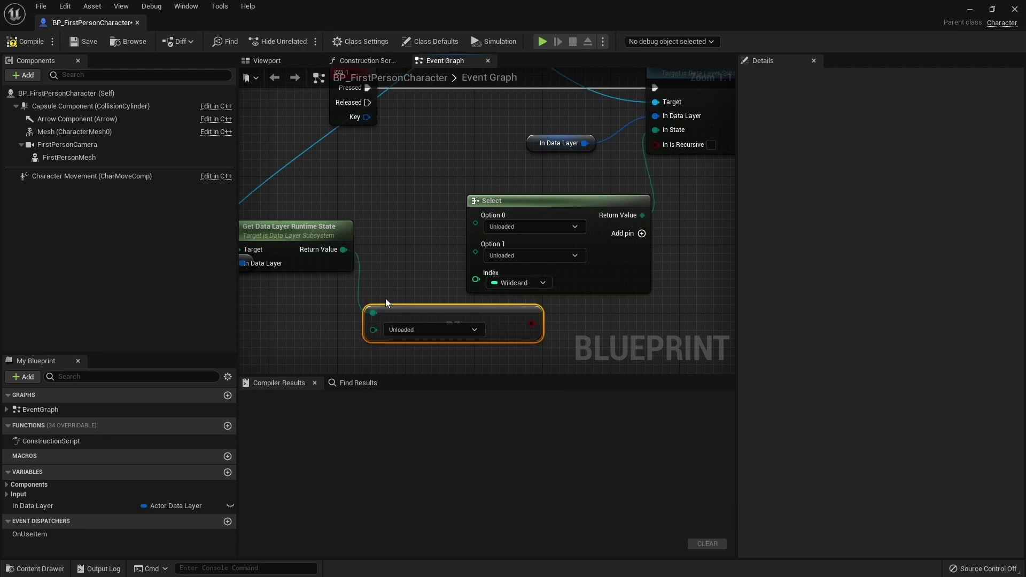
click(400, 332)
click(395, 355)
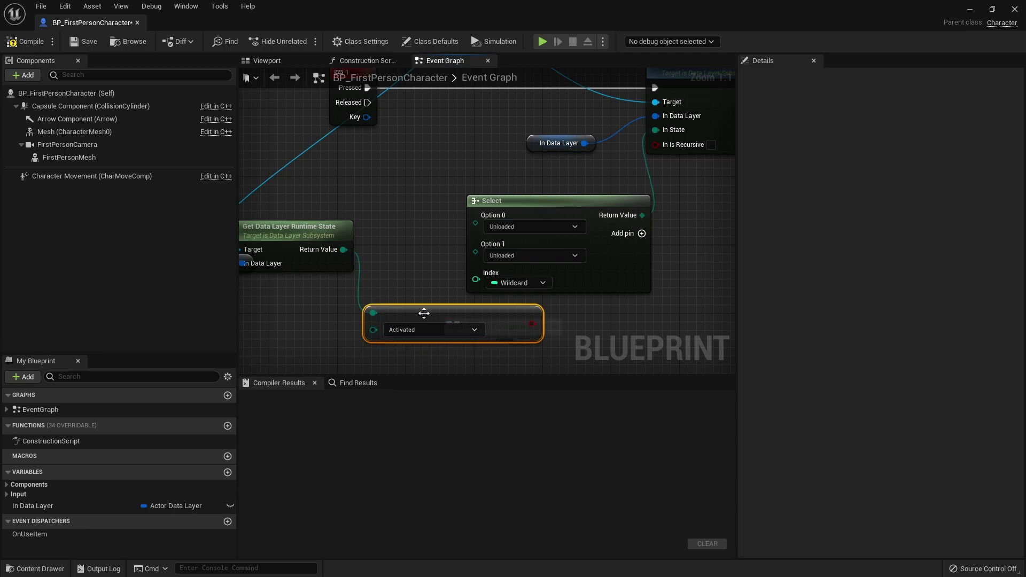
drag(533, 324, 476, 279)
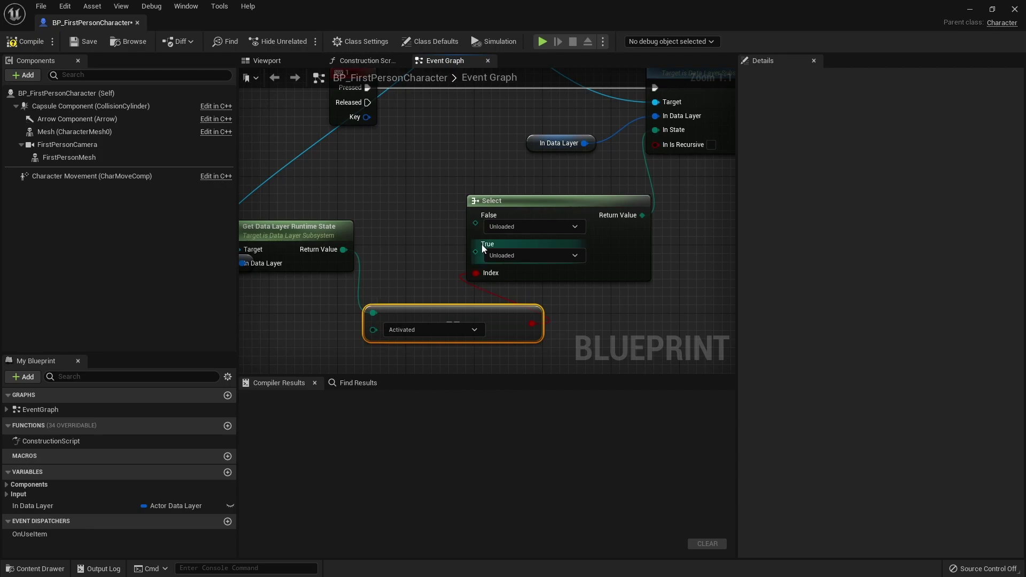
Set the Select node's False option to Activated and its True option to Unloaded, and compile and save the Blueprint
click(507, 255)
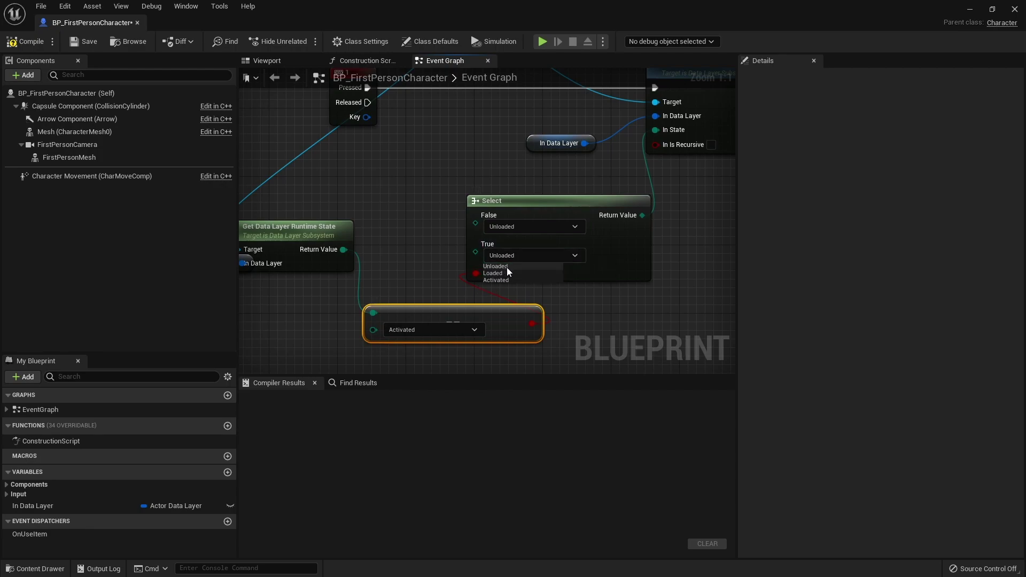
click(547, 229)
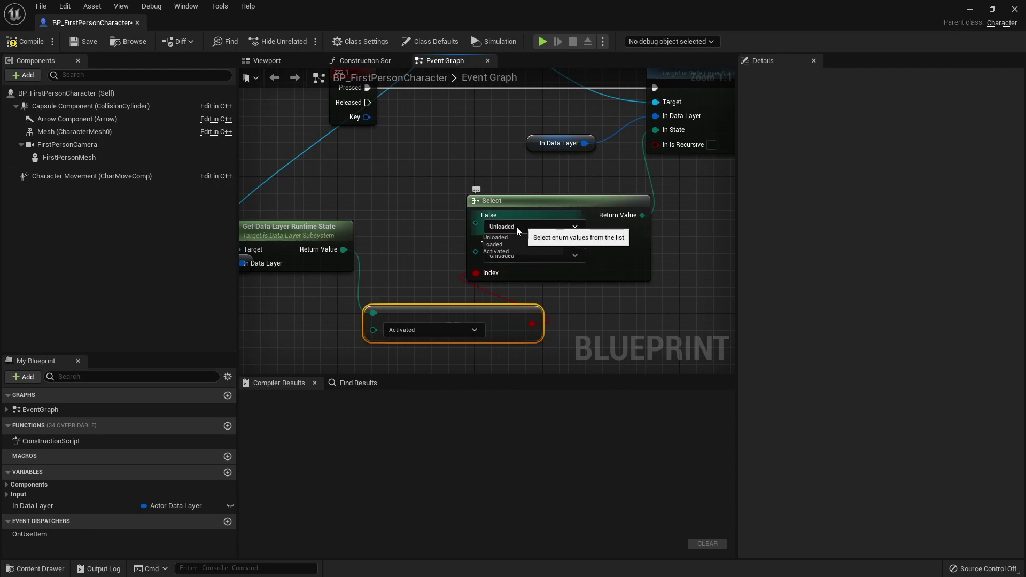
click(516, 226)
click(496, 251)
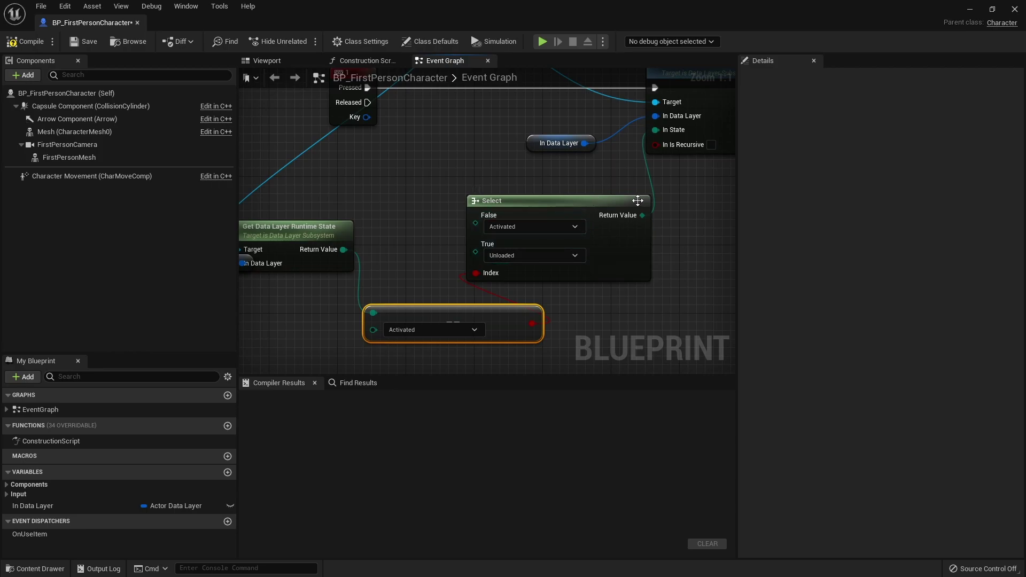
click(25, 41)
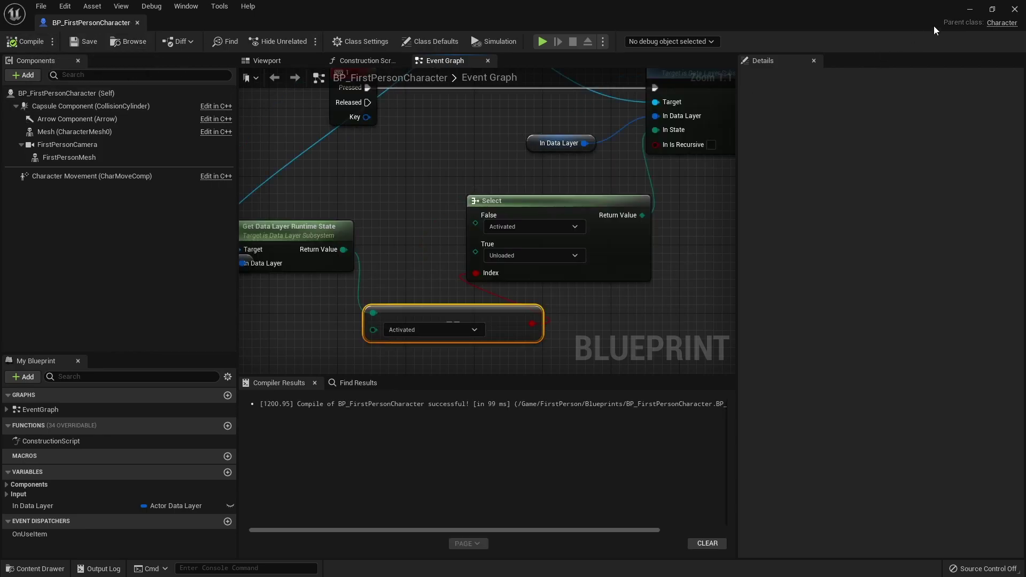
Play the WildWest level, toggle the Airships layer on and off repeatedly while moving around the rope bridge, and stop playing
click(969, 9)
click(228, 42)
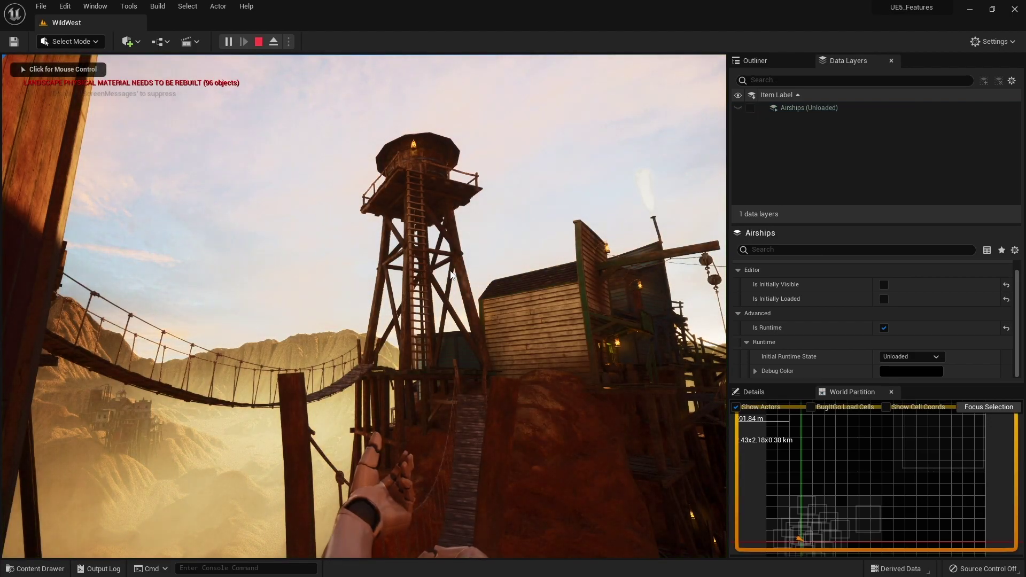
click(383, 246)
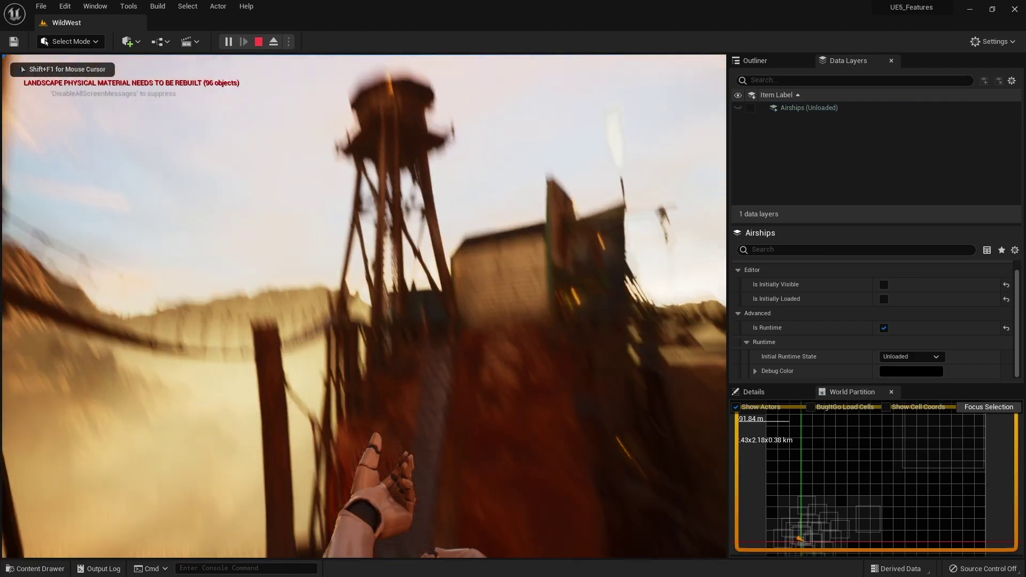
key(1)
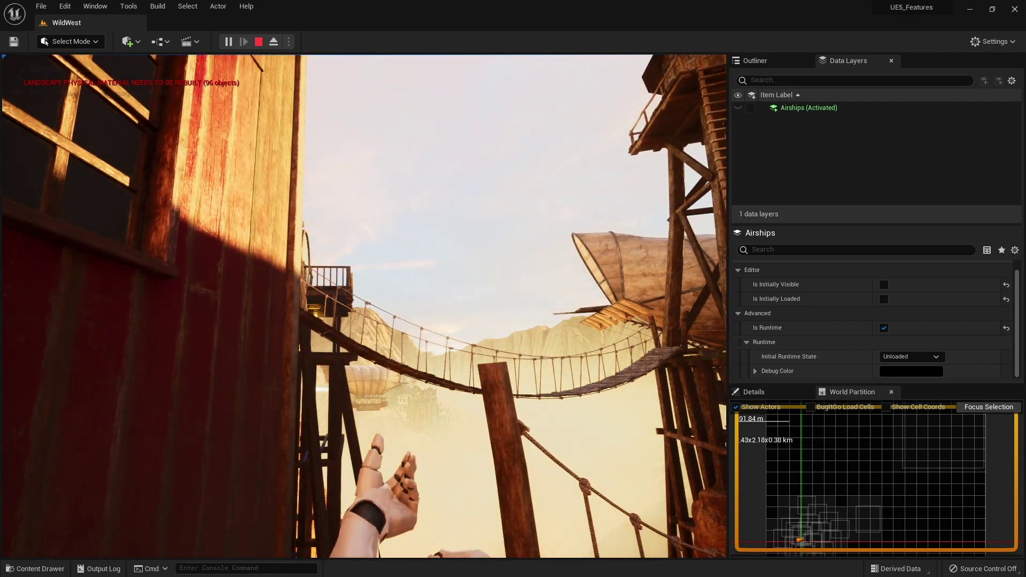
key(1)
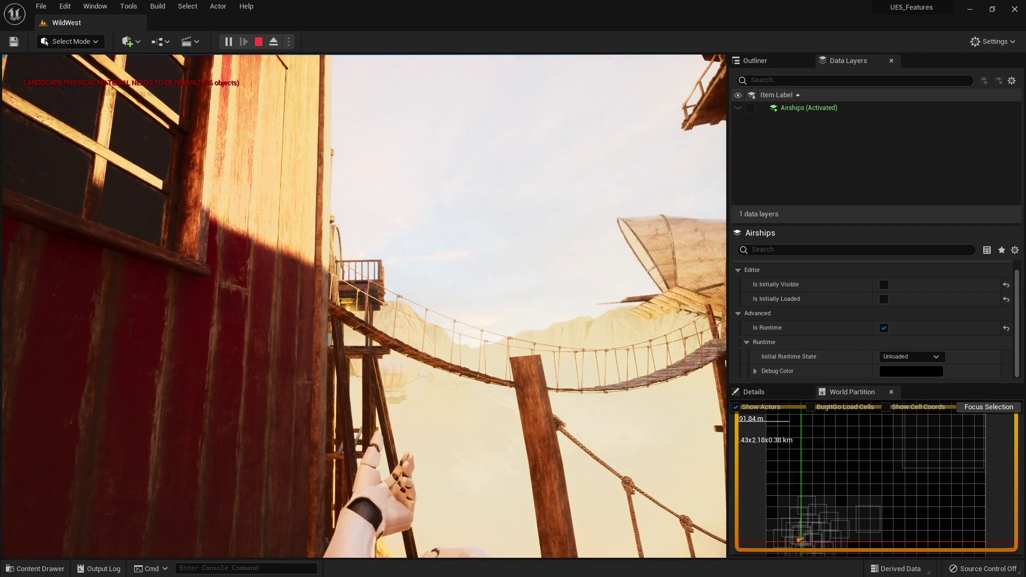
key(1)
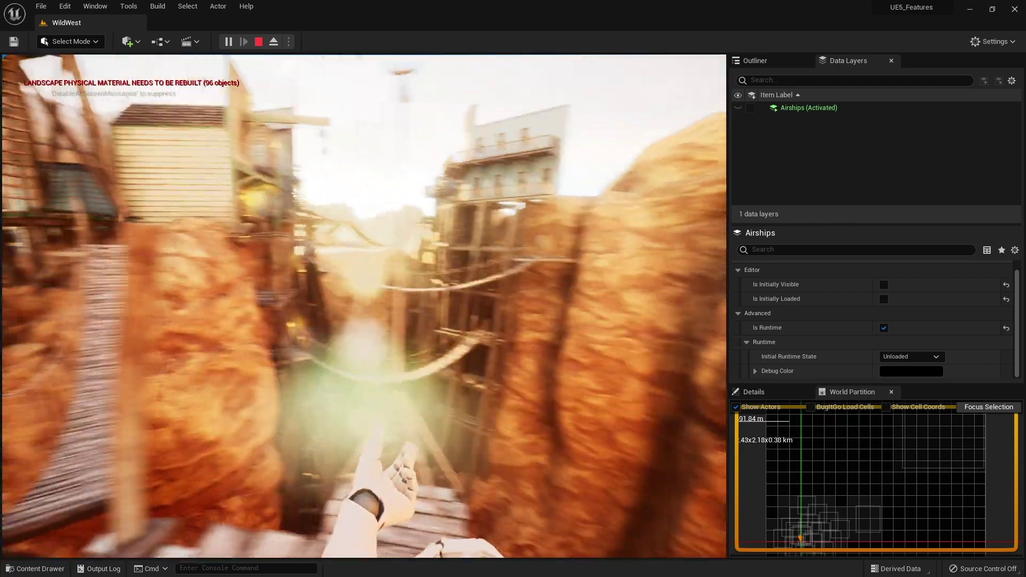
key(d)
key(d)
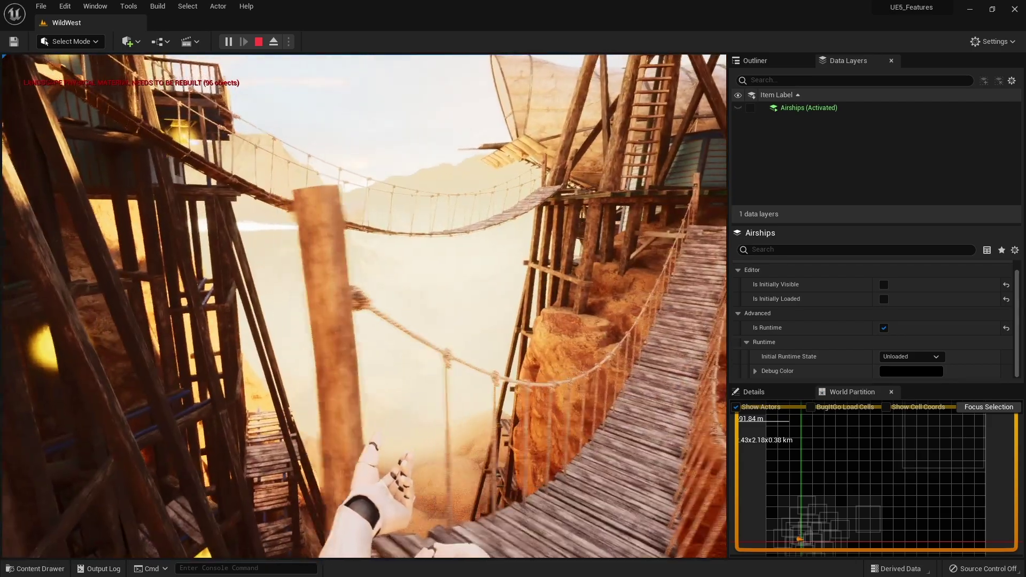
key(d)
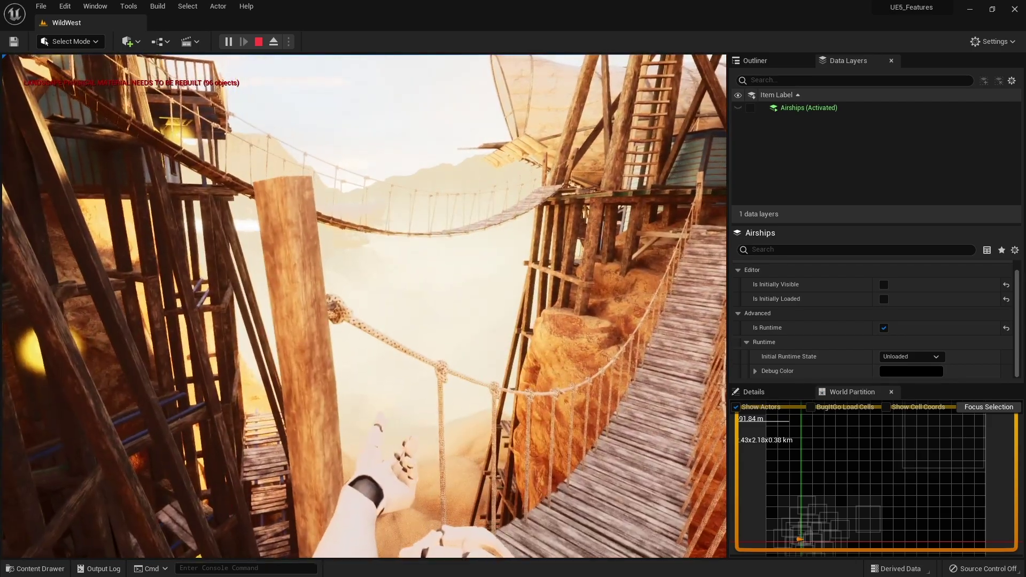
key(s)
key(w)
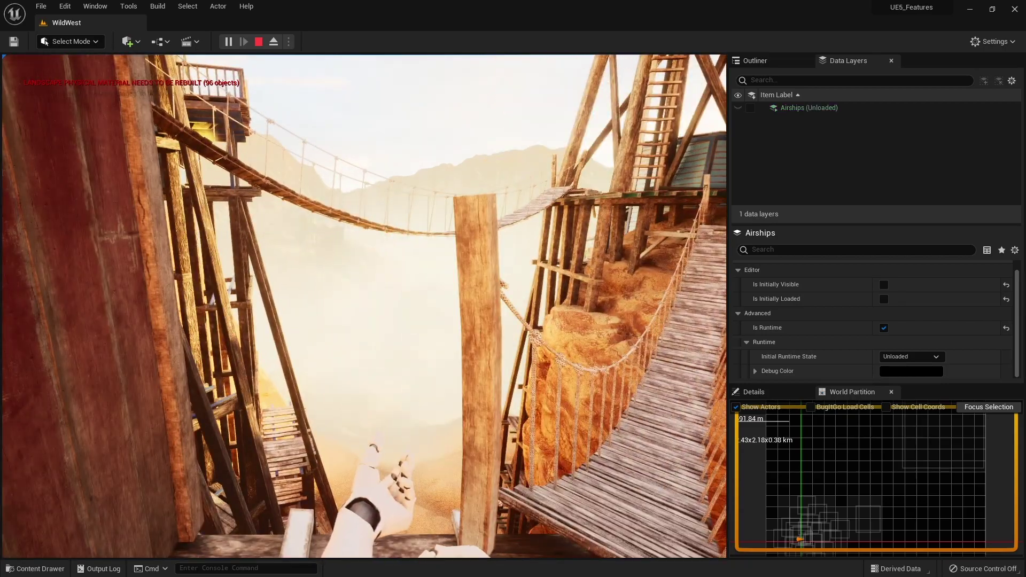
key(d)
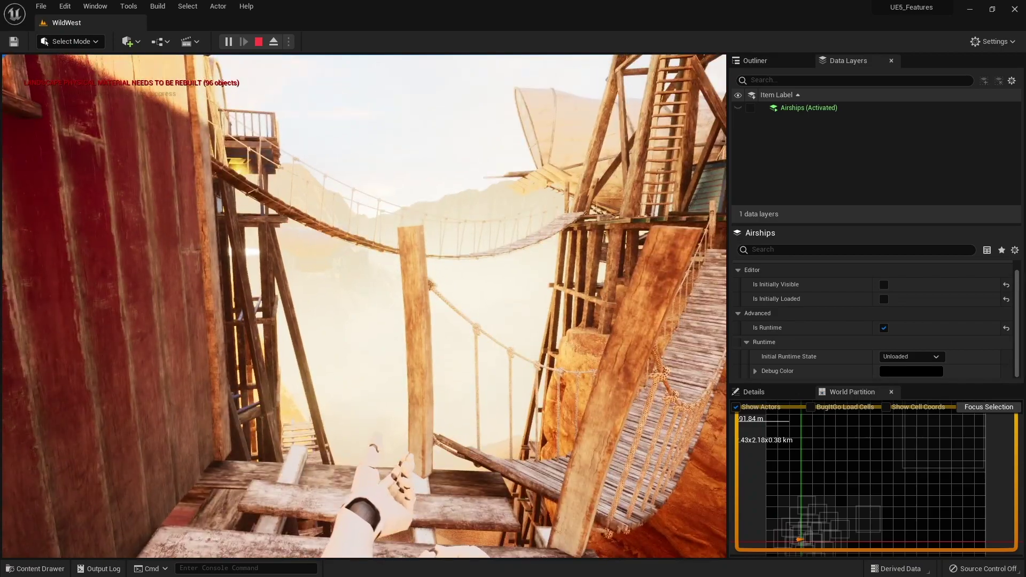
key(Escape)
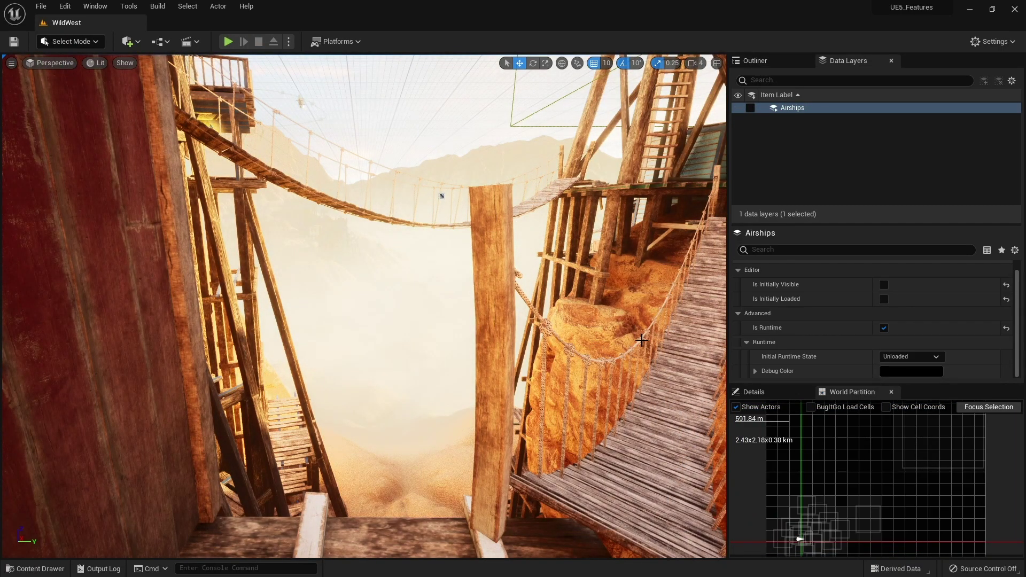
Select the Deadwood Saloon buildings with the hanging cargo platform and add them to a new data layer
right_drag(587, 224, 721, 182)
key(w)
right_drag(363, 300, 363, 300)
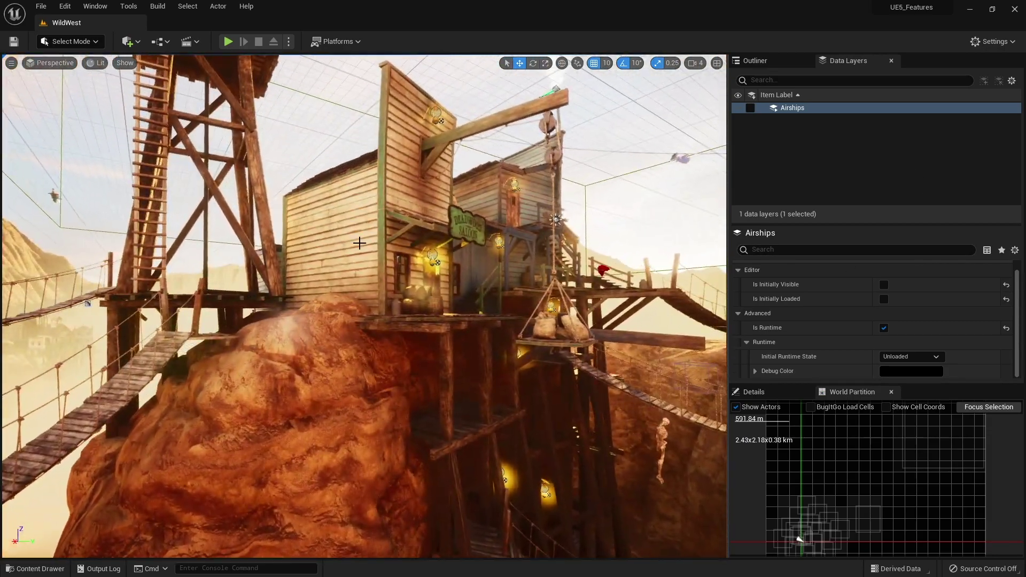
click(584, 196)
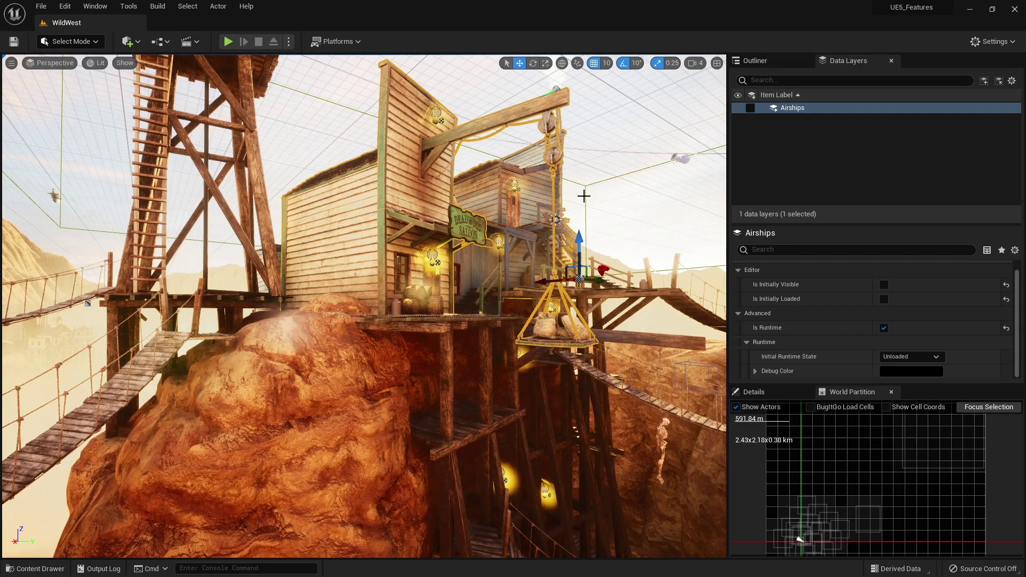
right_click(797, 126)
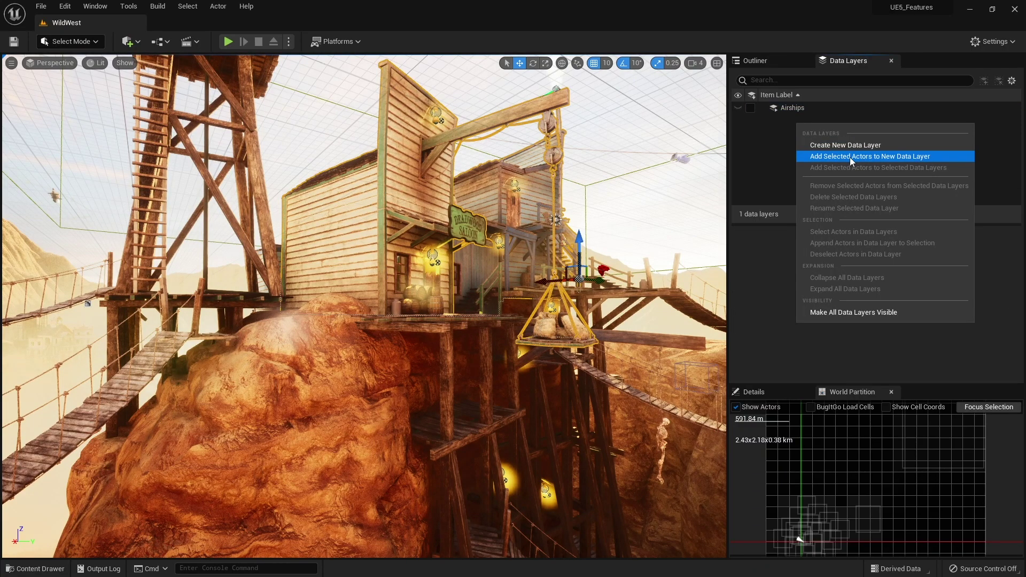
click(886, 157)
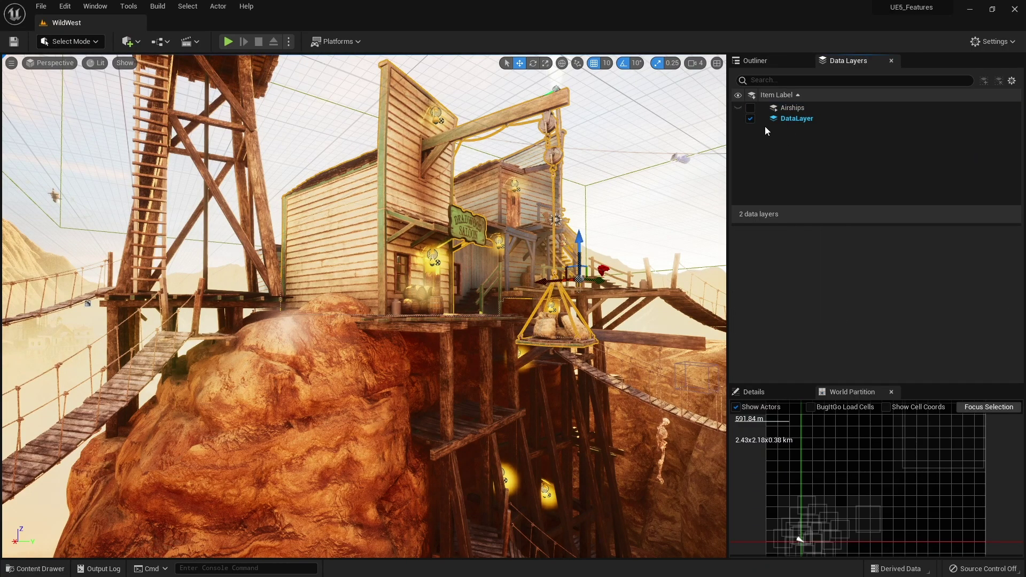
Unload and reload the saloon buildings' data layer in the editor to check its contents, and open that layer's settings
click(750, 119)
click(526, 417)
click(750, 118)
click(750, 118)
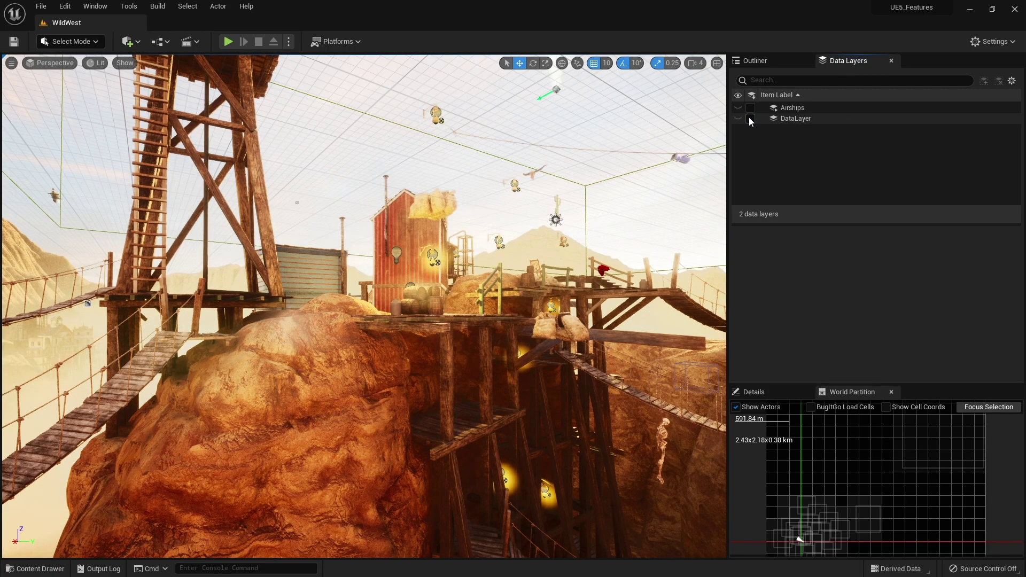
click(750, 118)
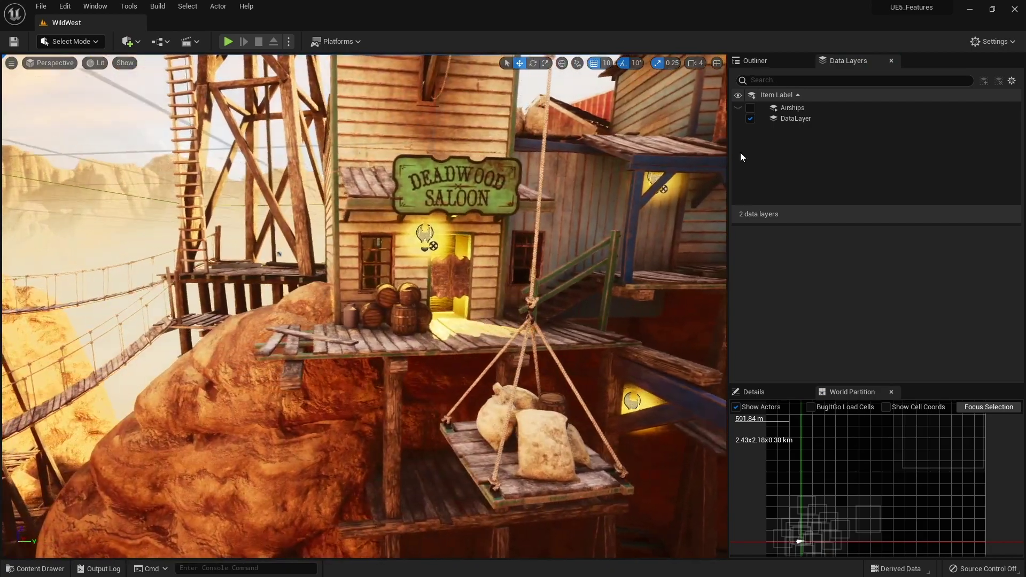
click(790, 120)
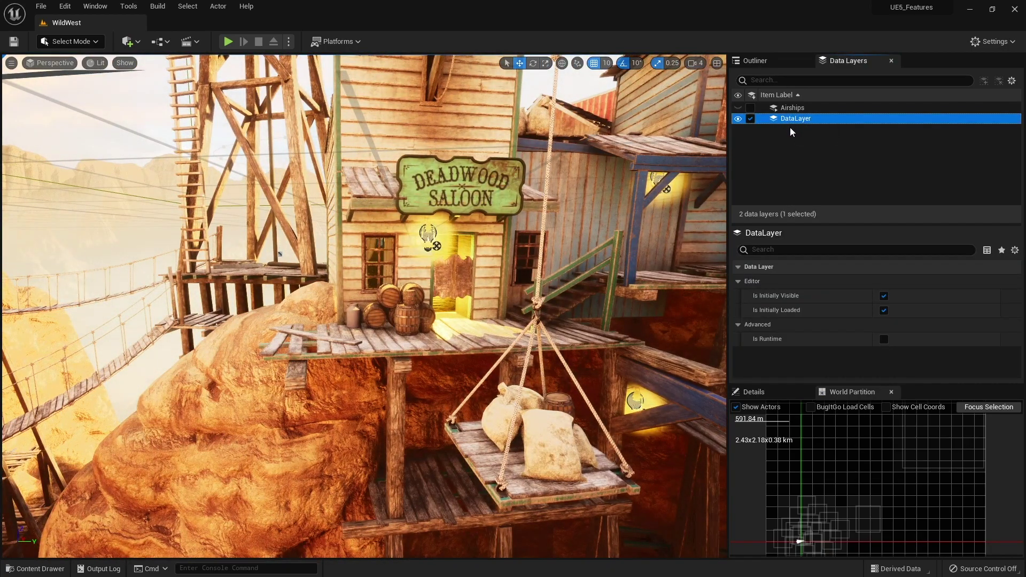
Create a new data layer nested under DataLayer, select the nested layer, and select the saloon's hanging cargo platform
right_click(790, 123)
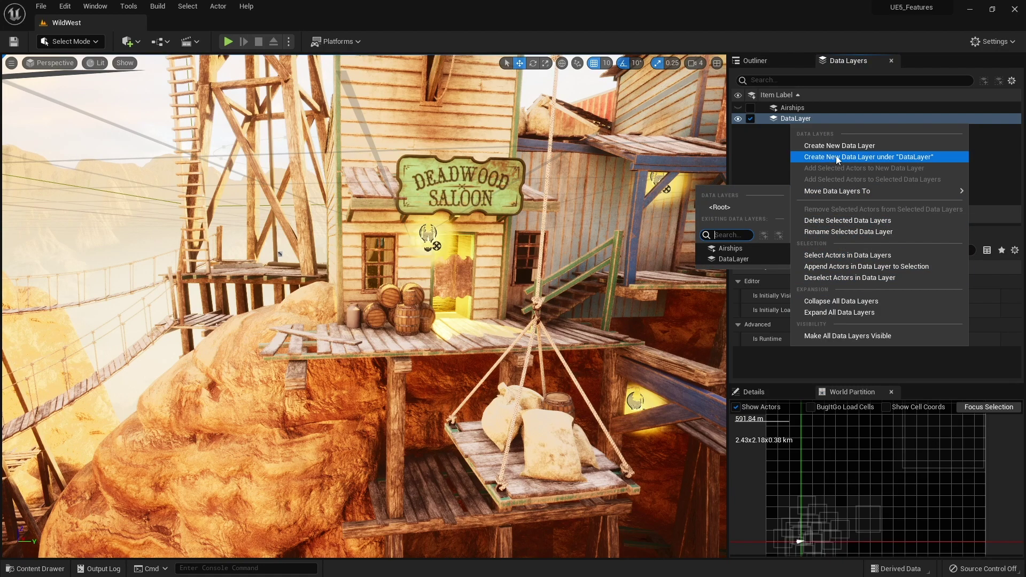
click(905, 159)
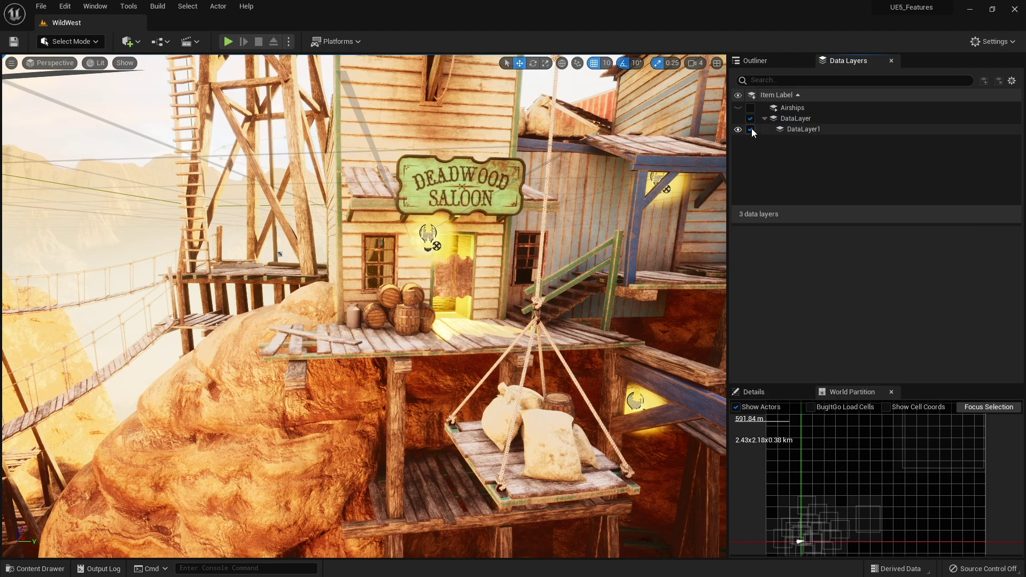
click(764, 121)
click(764, 120)
click(810, 130)
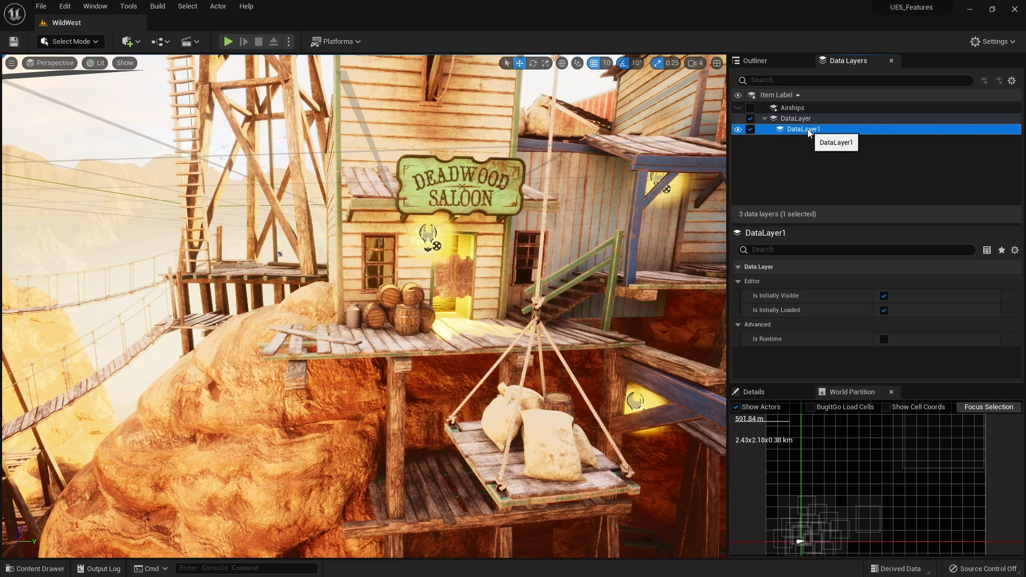
click(799, 121)
click(796, 130)
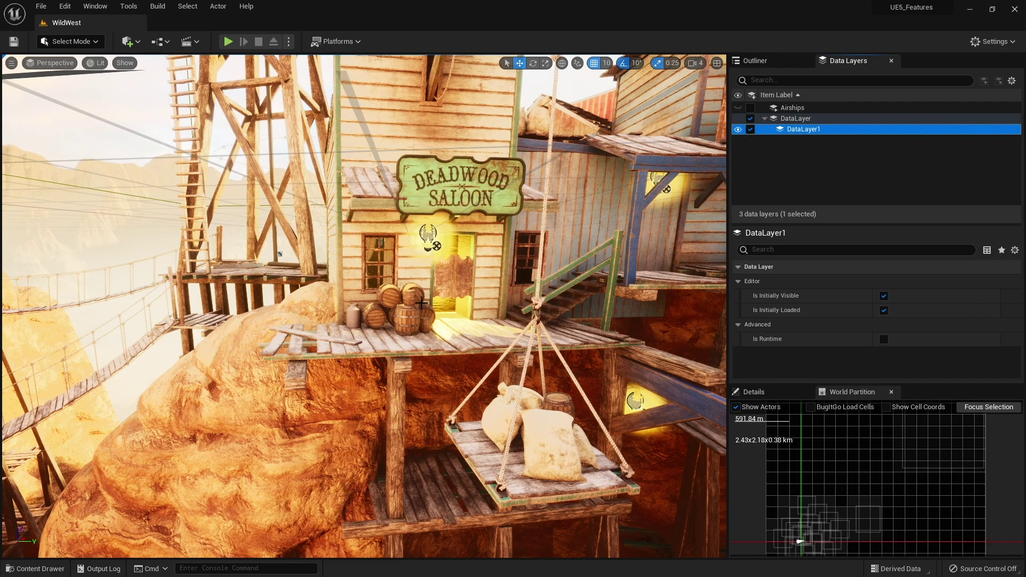
click(463, 199)
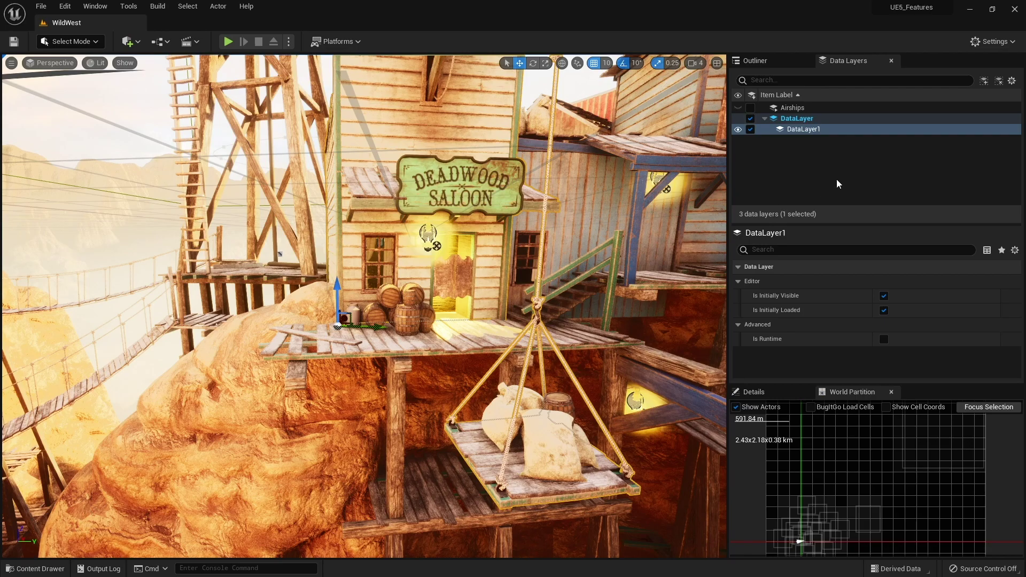
right_click(816, 132)
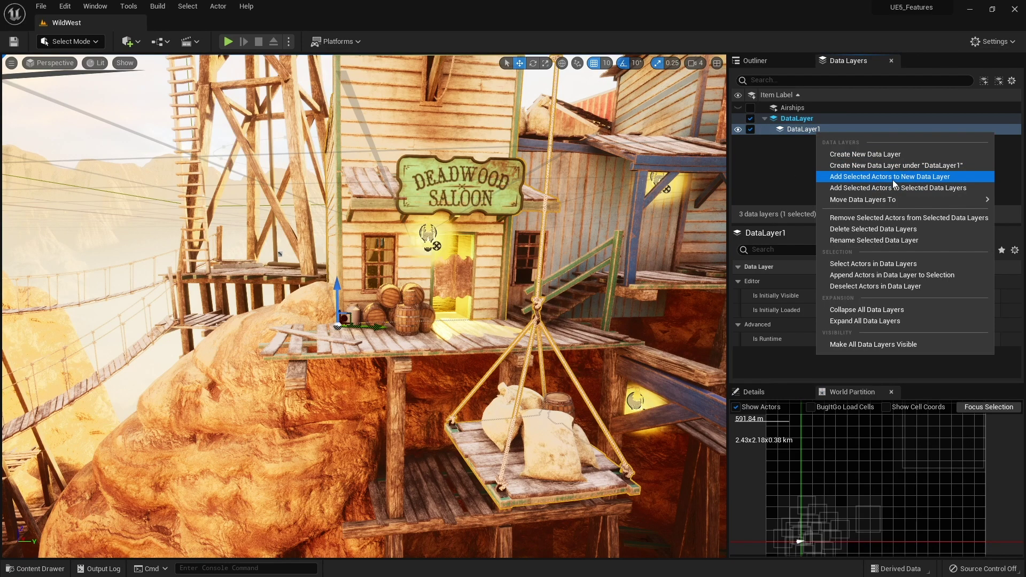
click(899, 180)
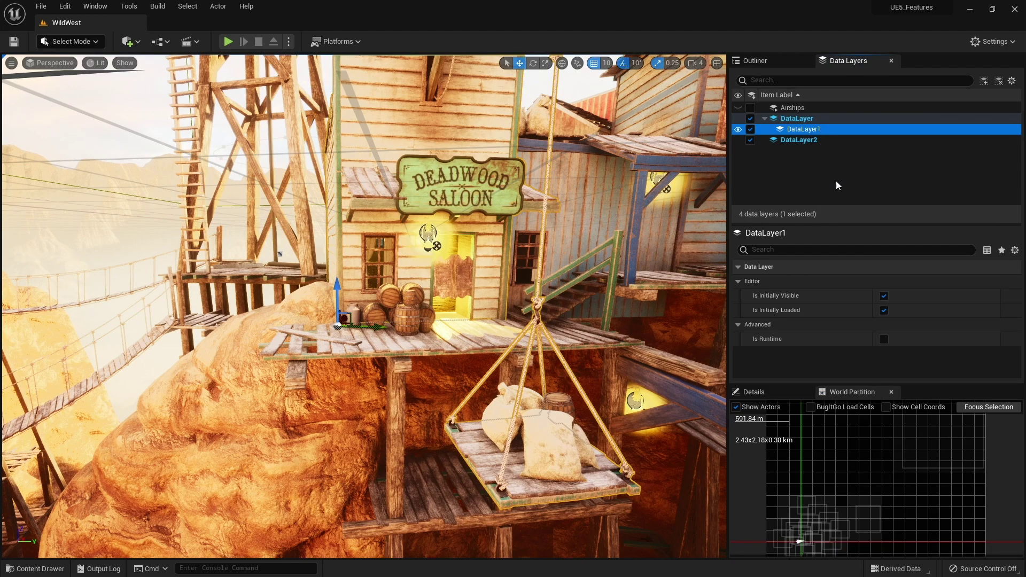
key(ctrl+z)
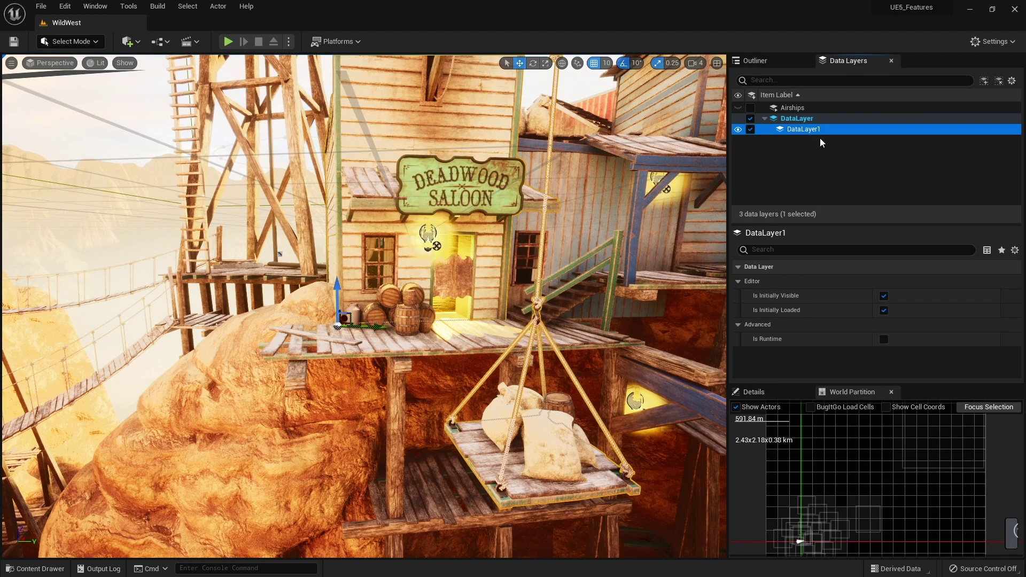
Add the selected hanging cargo platform to the nested data layer and clear the layer selection
right_click(811, 132)
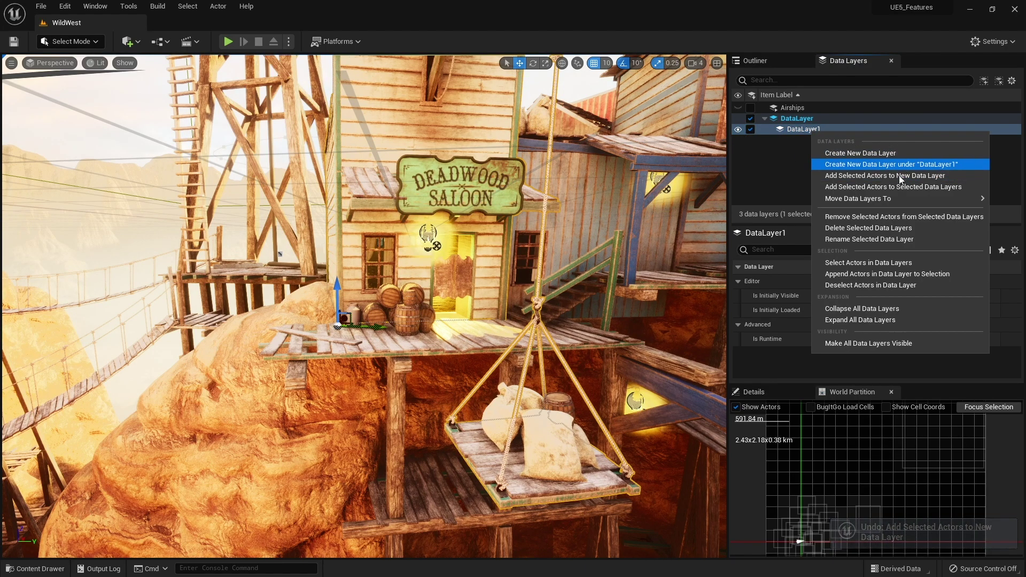
click(895, 188)
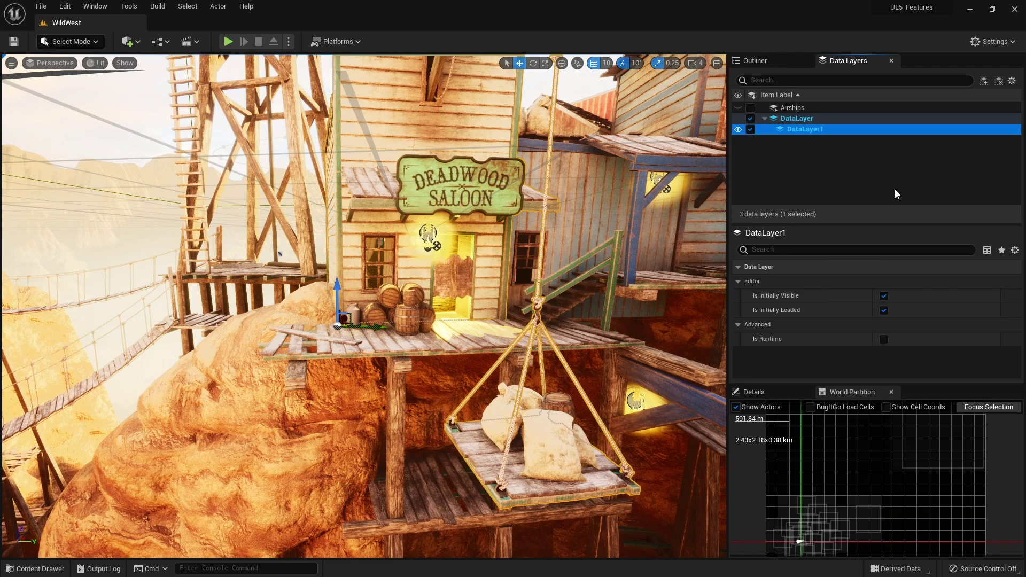
click(781, 158)
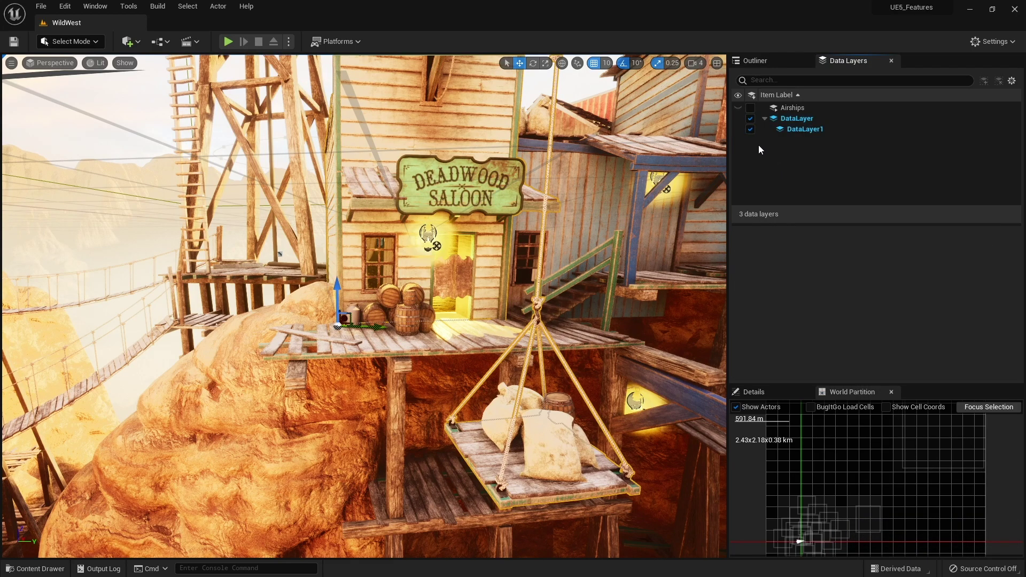
Hide and show the parent data layer and the nested data layer in turn to compare which actors each controls
click(737, 119)
click(738, 120)
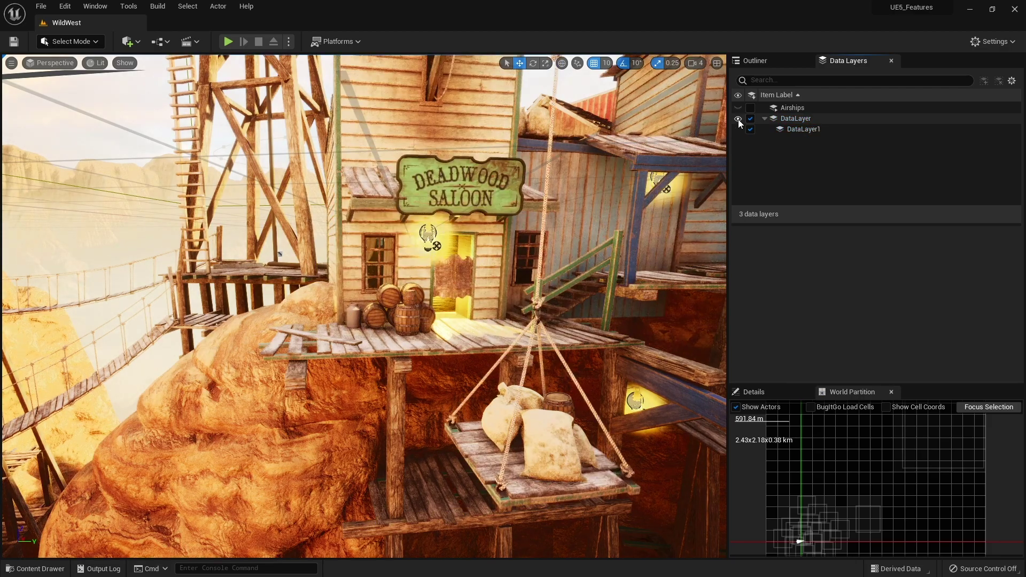
click(739, 120)
click(738, 120)
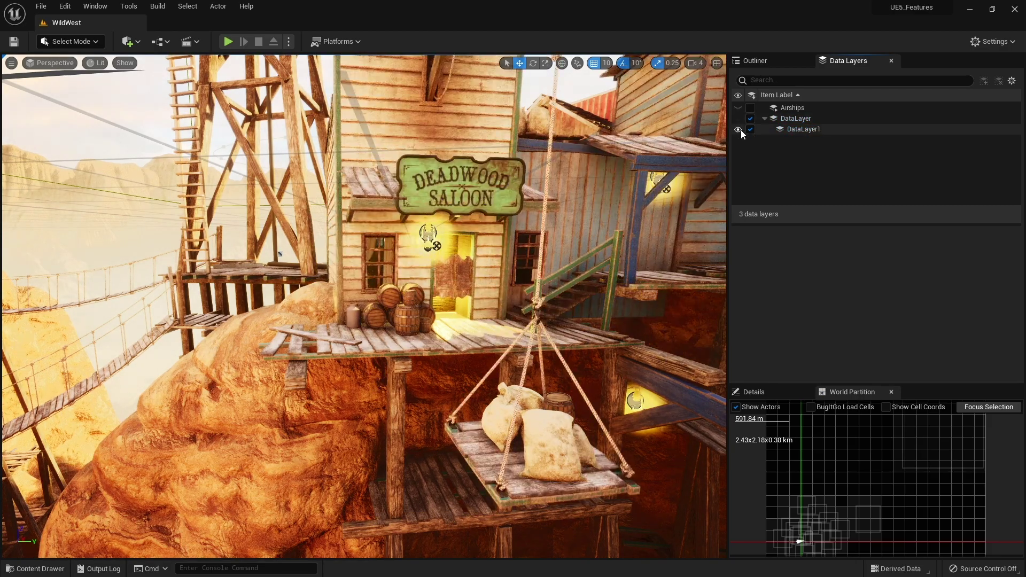
click(741, 130)
click(739, 130)
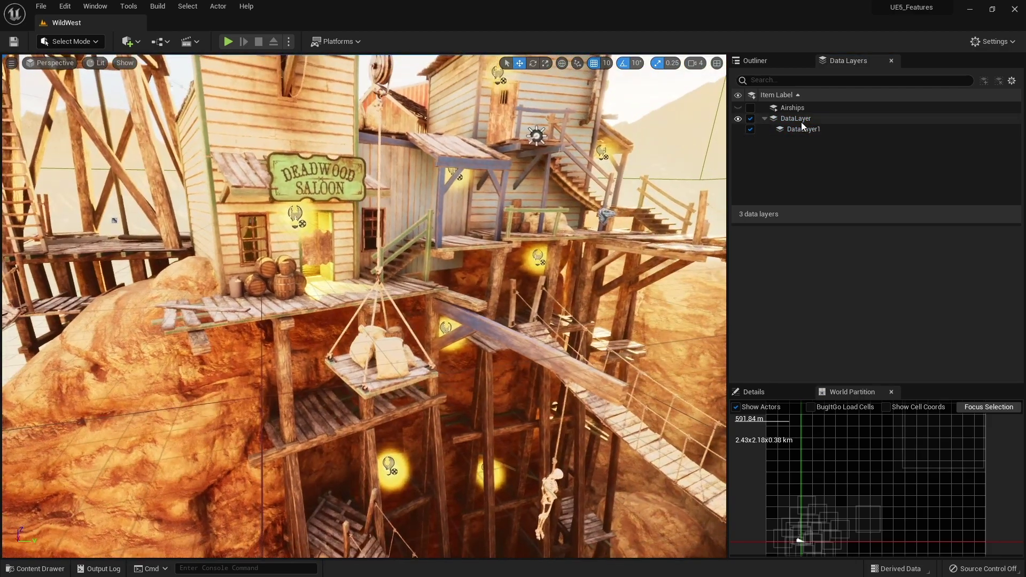
Select the hanging cargo platform again and remove it from the parent data layer only
click(804, 129)
click(309, 144)
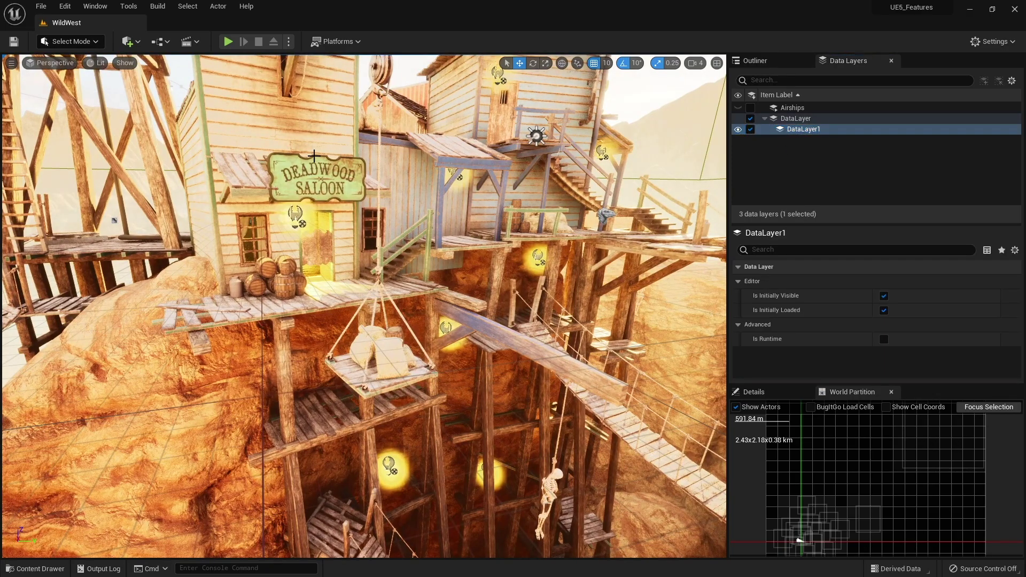
right_click(789, 130)
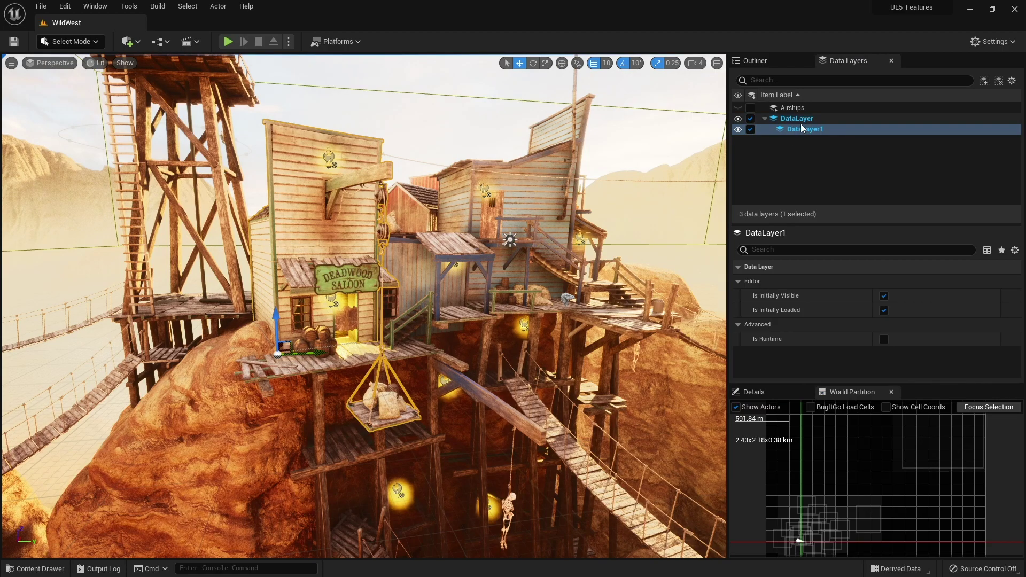
right_click(796, 121)
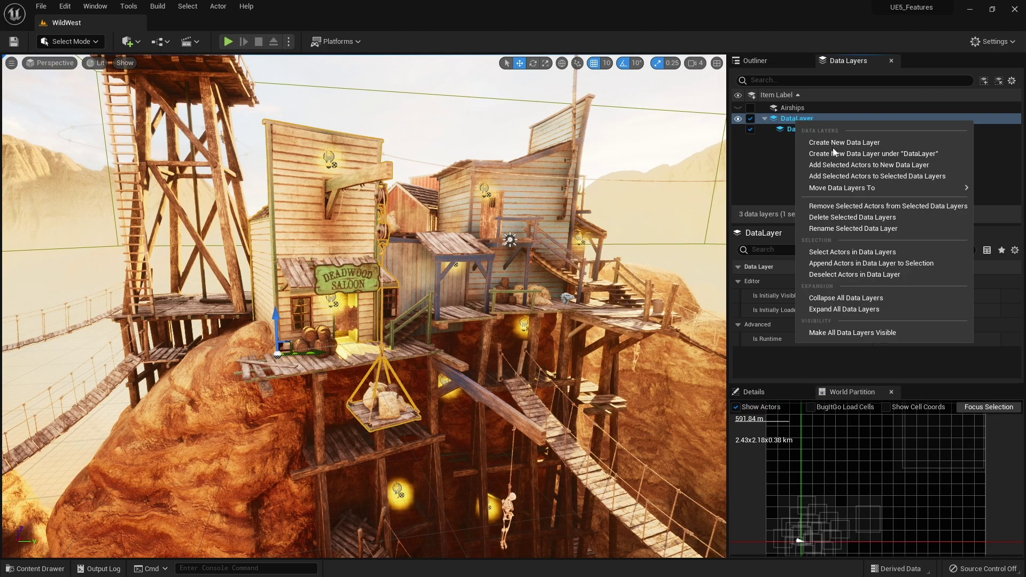
click(847, 206)
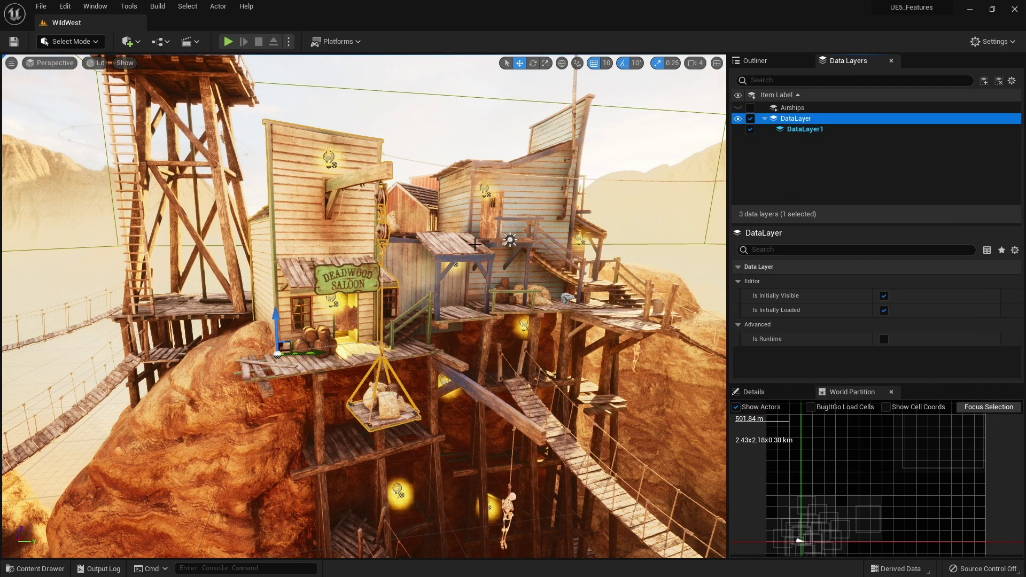
Toggle the visibility of the nested data layer and its parent layer to check the cargo platform's new assignment
click(804, 130)
click(739, 130)
click(740, 129)
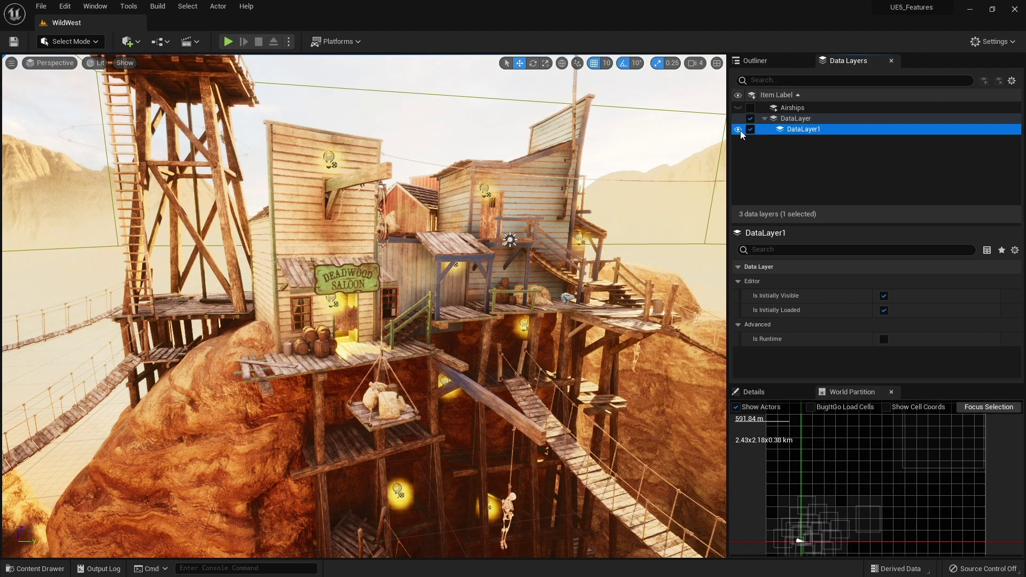
click(739, 120)
click(739, 120)
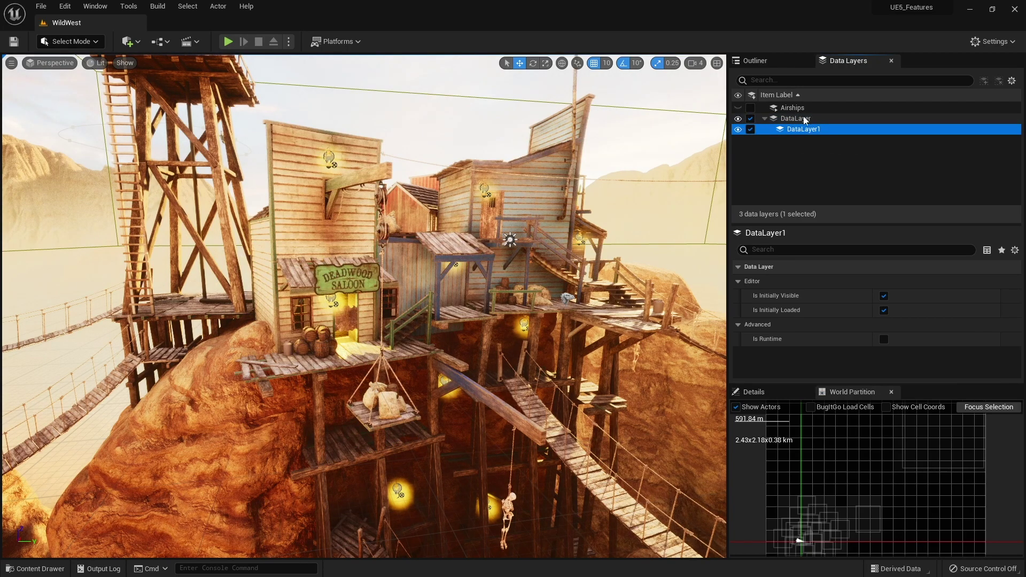
Select the parent data layer and inspect the saloon buildings and the rope bridge area beside them
key(w)
right_drag(496, 276, 438, 225)
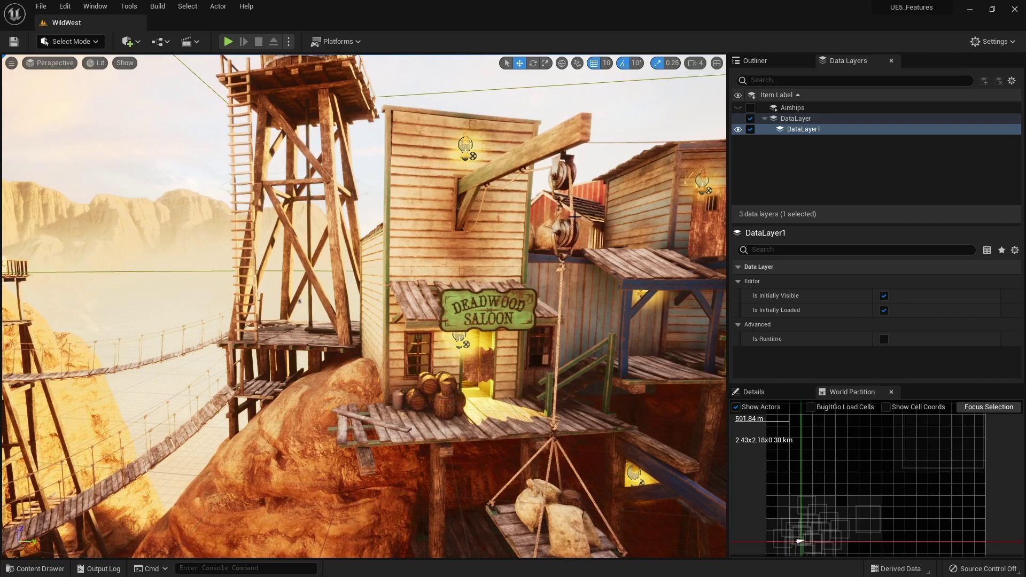
click(802, 120)
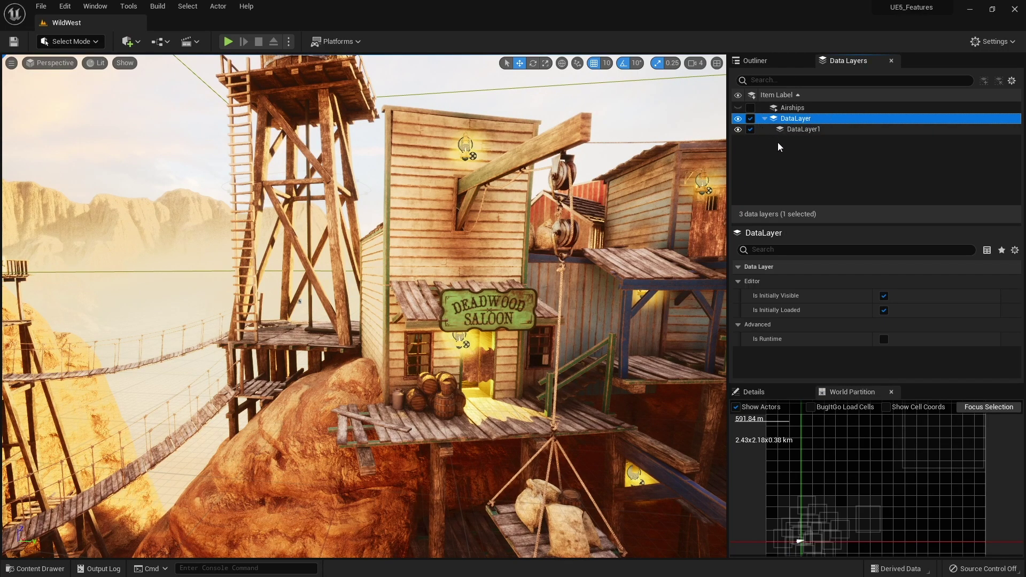
key(s)
key(d)
right_drag(529, 218, 583, 342)
key(w)
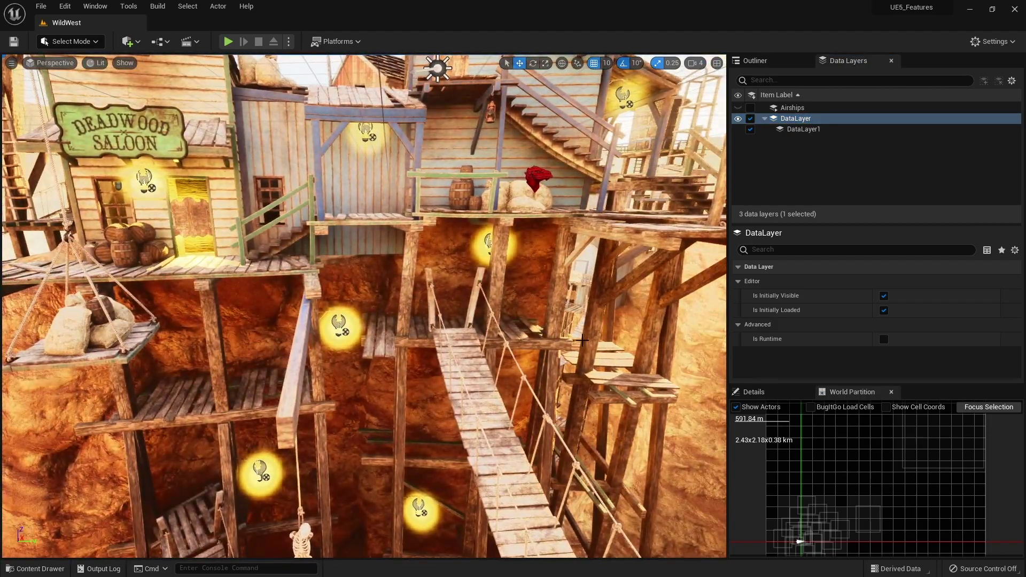